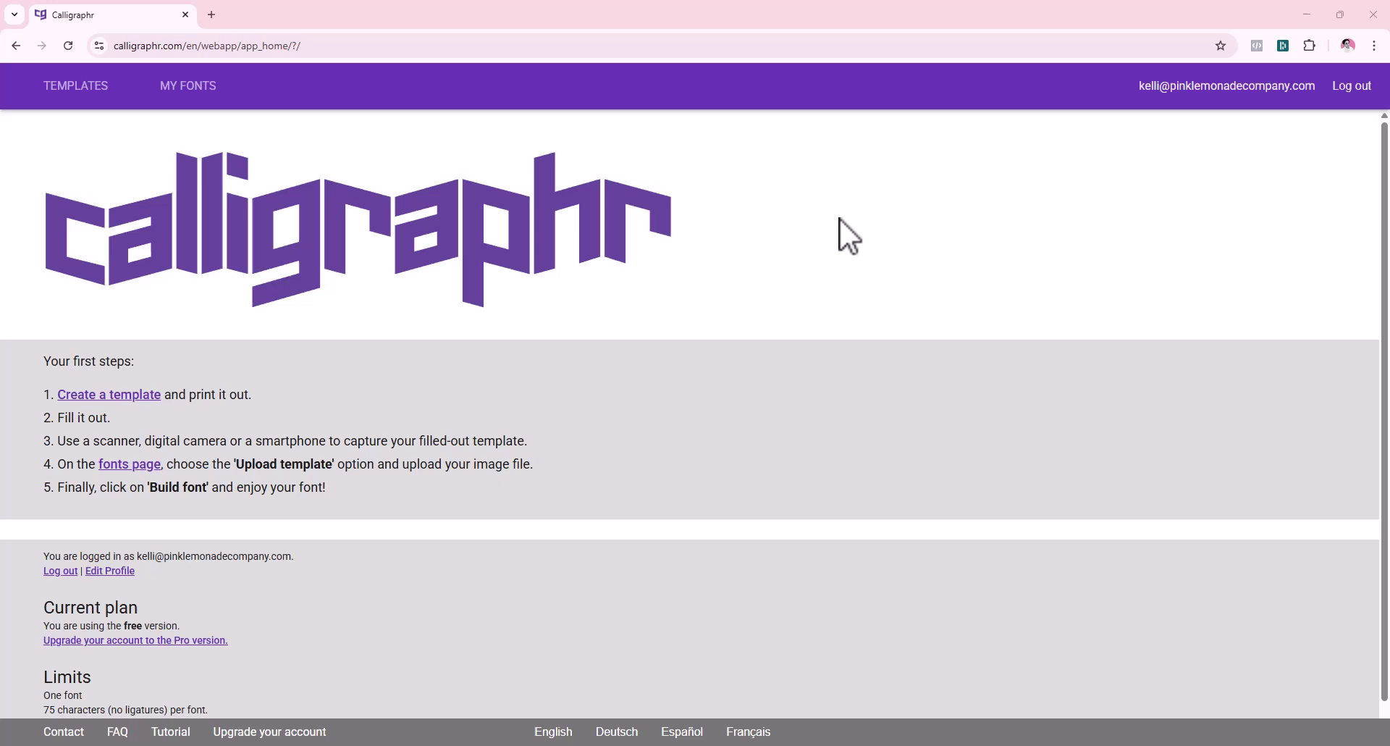
Step: Create a new template combining the Minimal English and Minimal Numbers sets, 70 glyphs total
{"action": "left_click", "coordinate": [101, 396]}
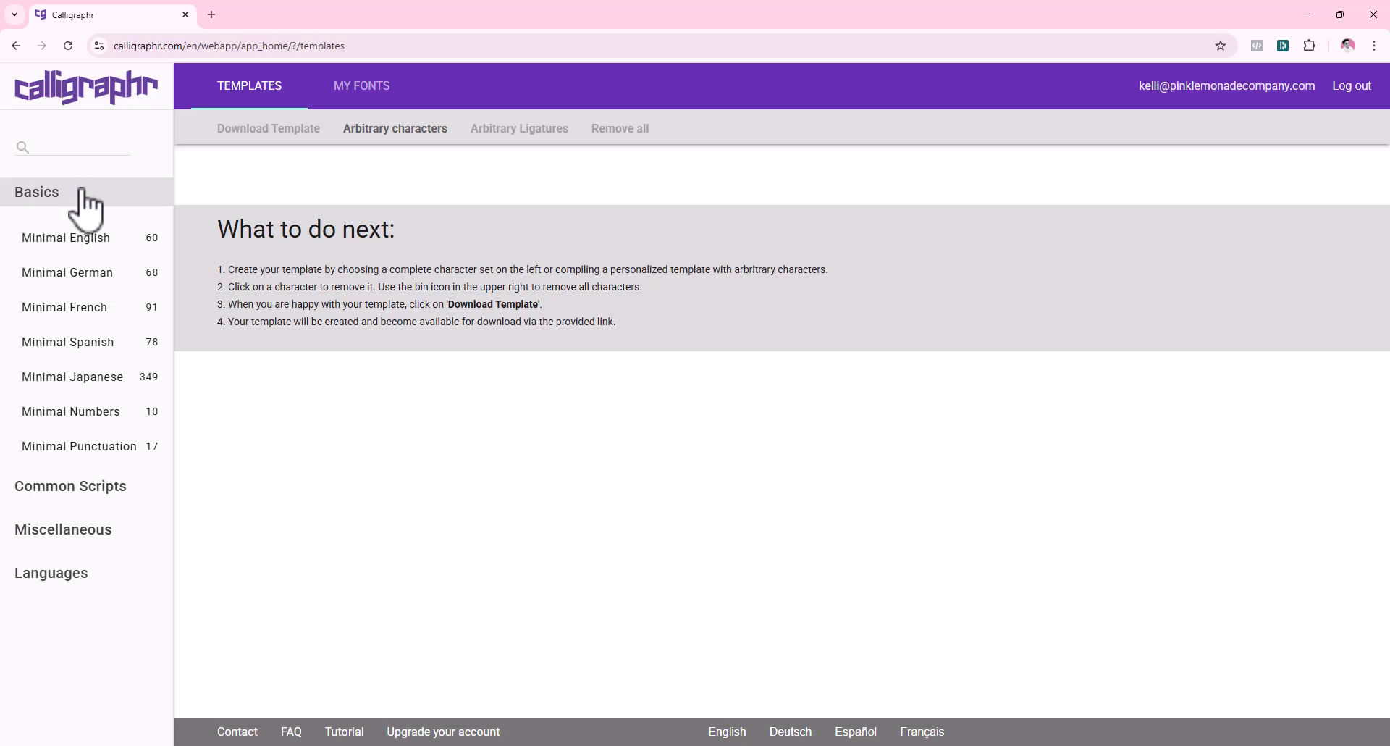
{"action": "left_click", "coordinate": [84, 237]}
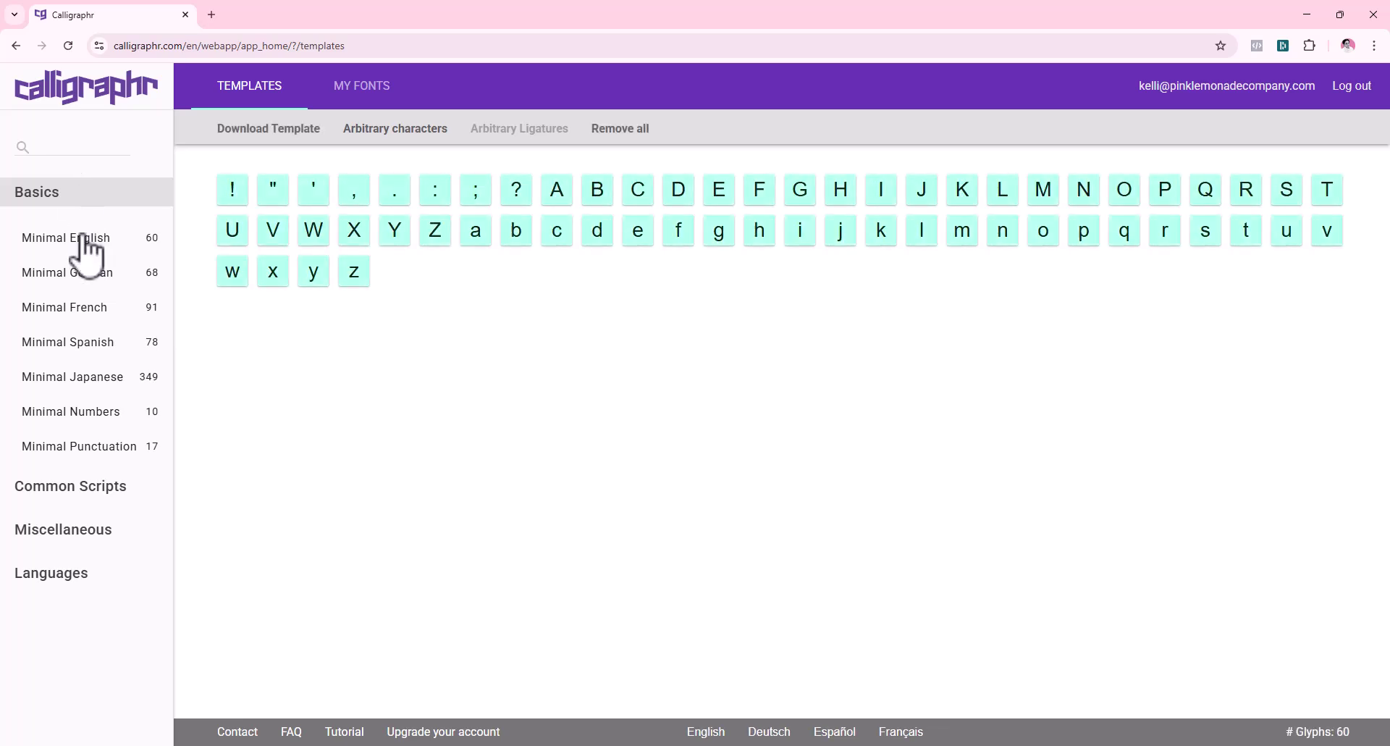
{"action": "left_click", "coordinate": [93, 414]}
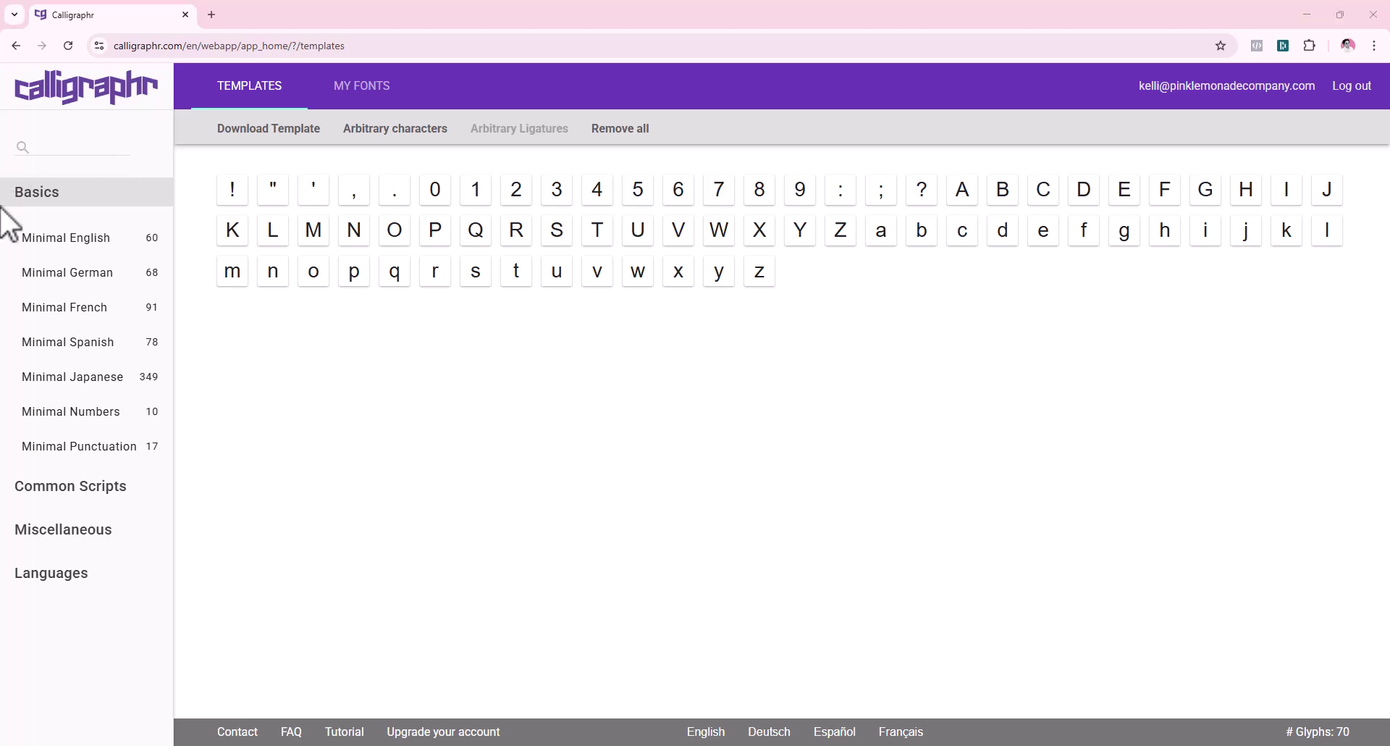
Step: Download the template as PNG with characters printed as grey cell backgrounds
{"action": "left_click", "coordinate": [277, 145]}
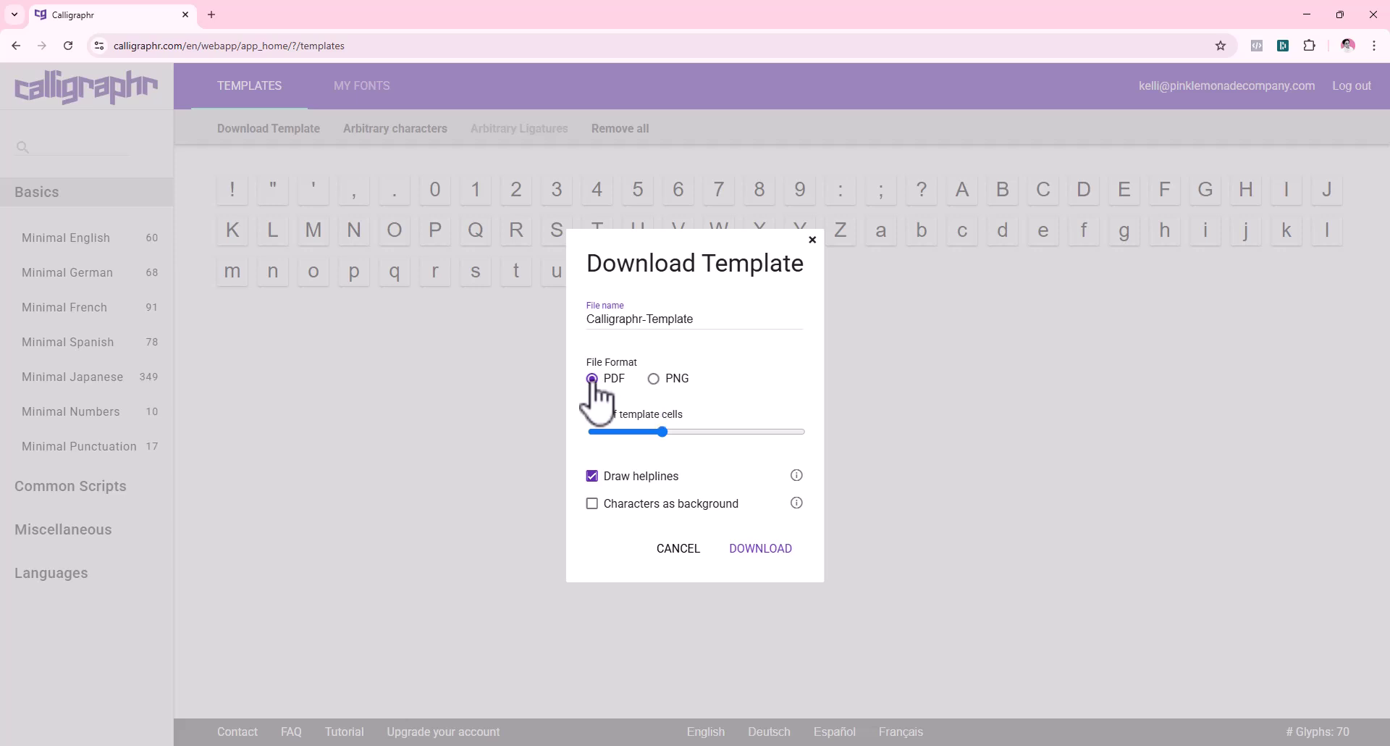
{"action": "left_click", "coordinate": [640, 381]}
{"action": "mouse_move", "coordinate": [795, 507]}
{"action": "left_click", "coordinate": [592, 504]}
{"action": "left_click", "coordinate": [760, 552]}
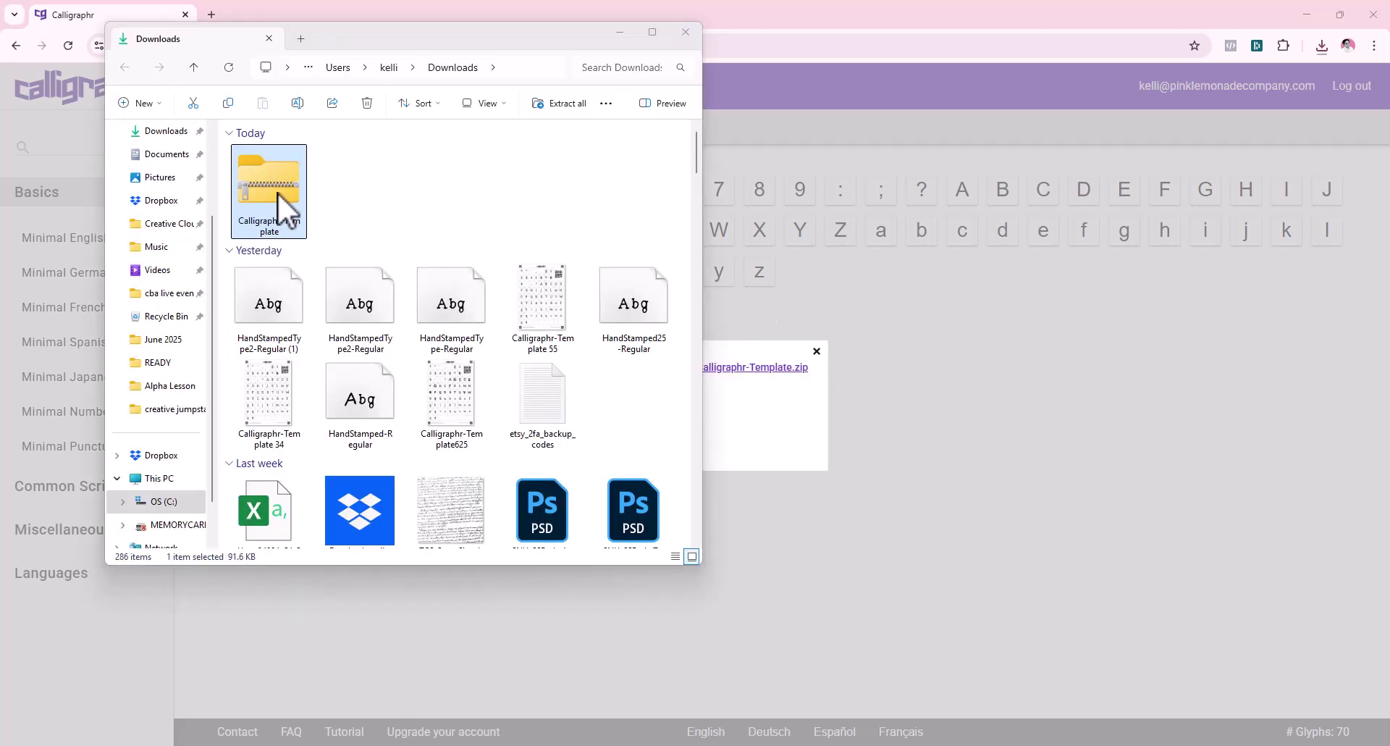
Step: Extract Calligraphr-Template.zip and open Calligraphr-Template_1.png
{"action": "right_click", "coordinate": [277, 193]}
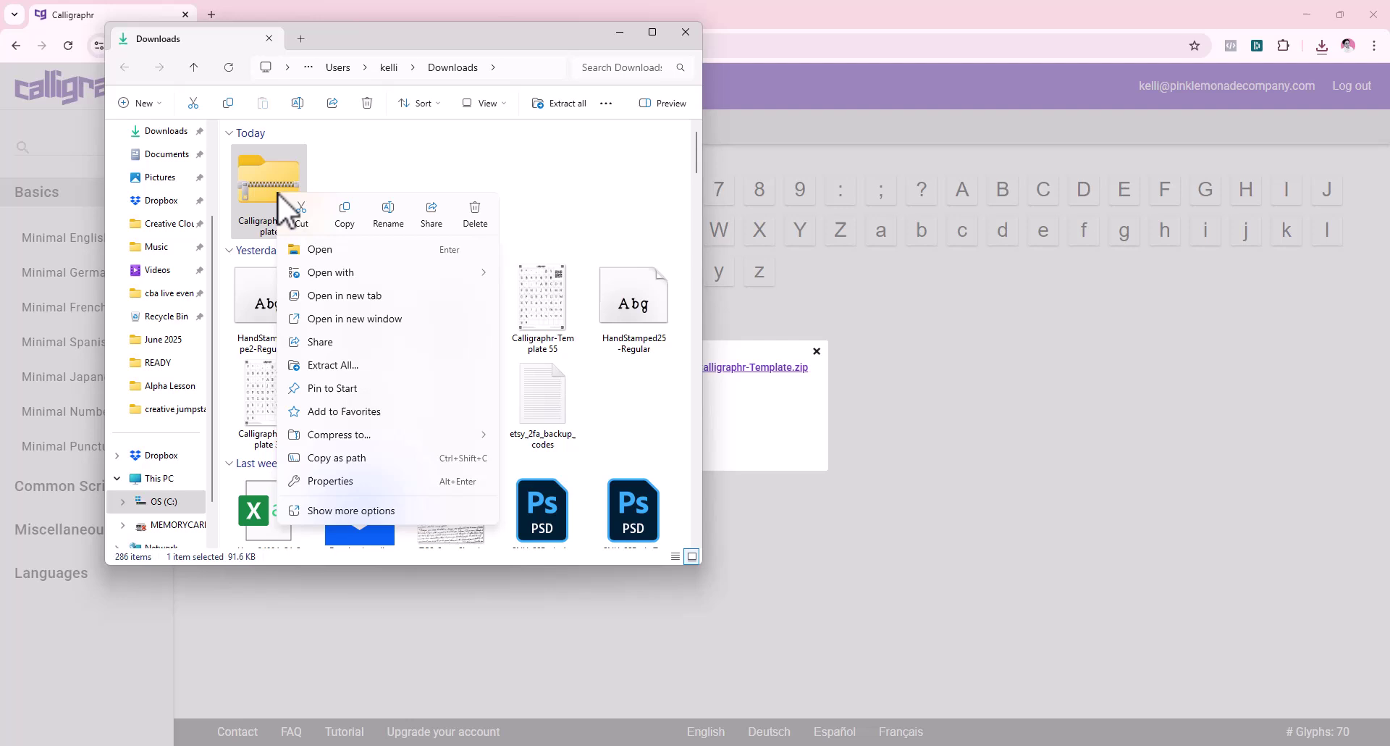
{"action": "left_click", "coordinate": [347, 366]}
{"action": "left_click", "coordinate": [834, 524]}
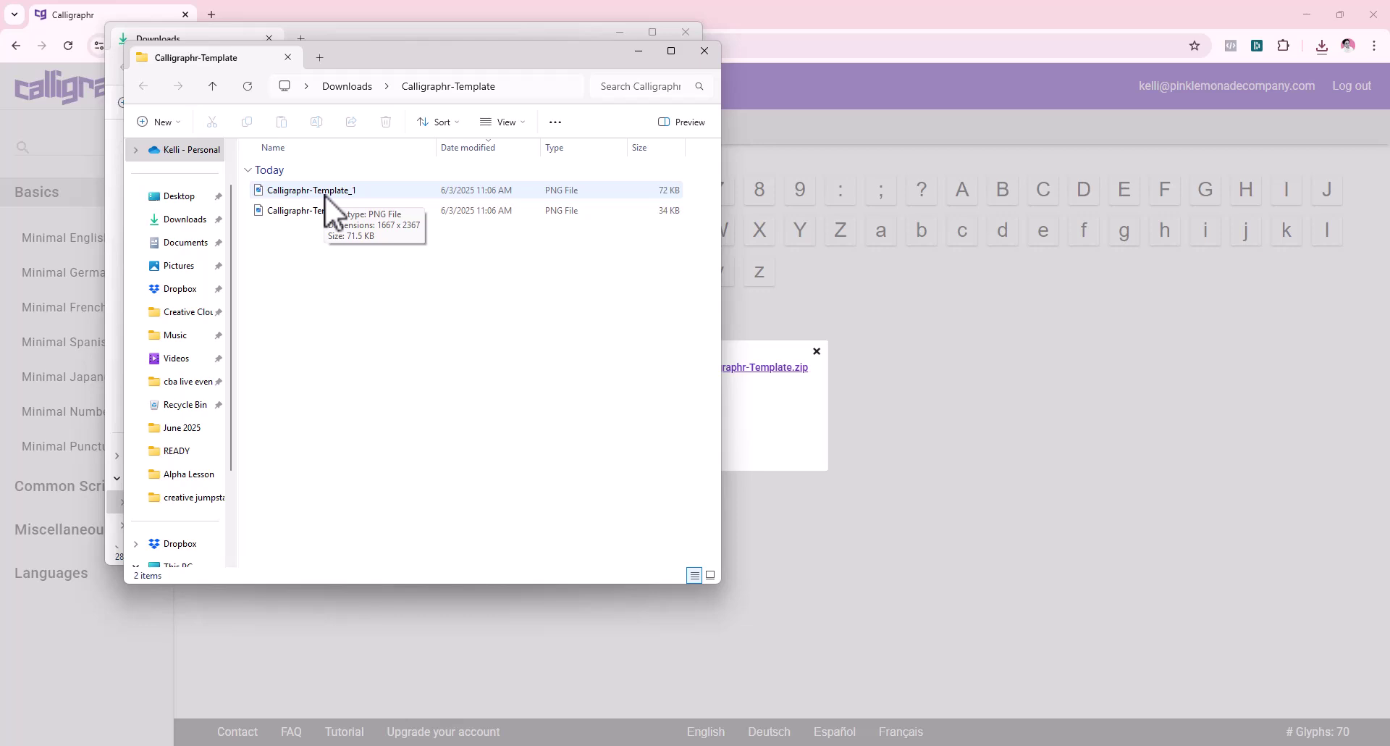
{"action": "double_click", "coordinate": [324, 194]}
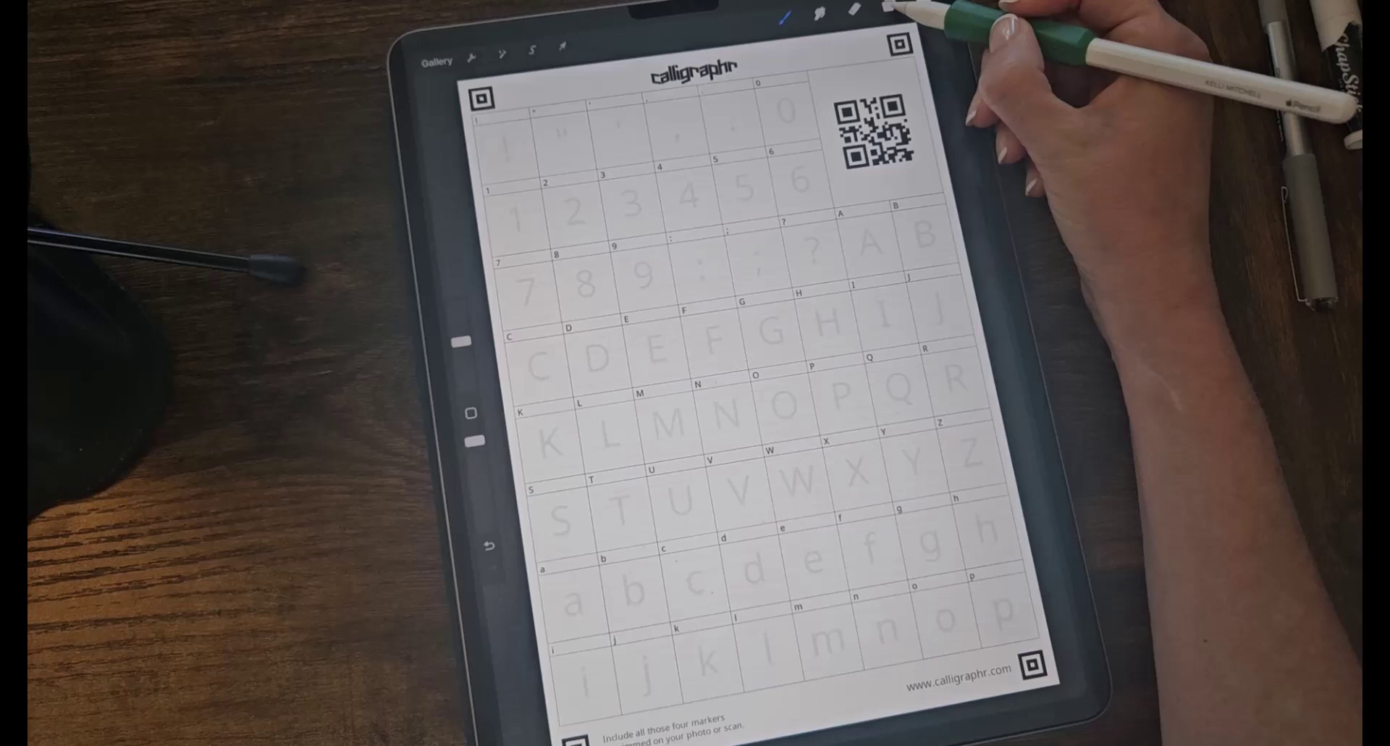
Step: Add a new layer above the template image and pick a writing brush and colour
{"action": "left_click", "coordinate": [889, 7]}
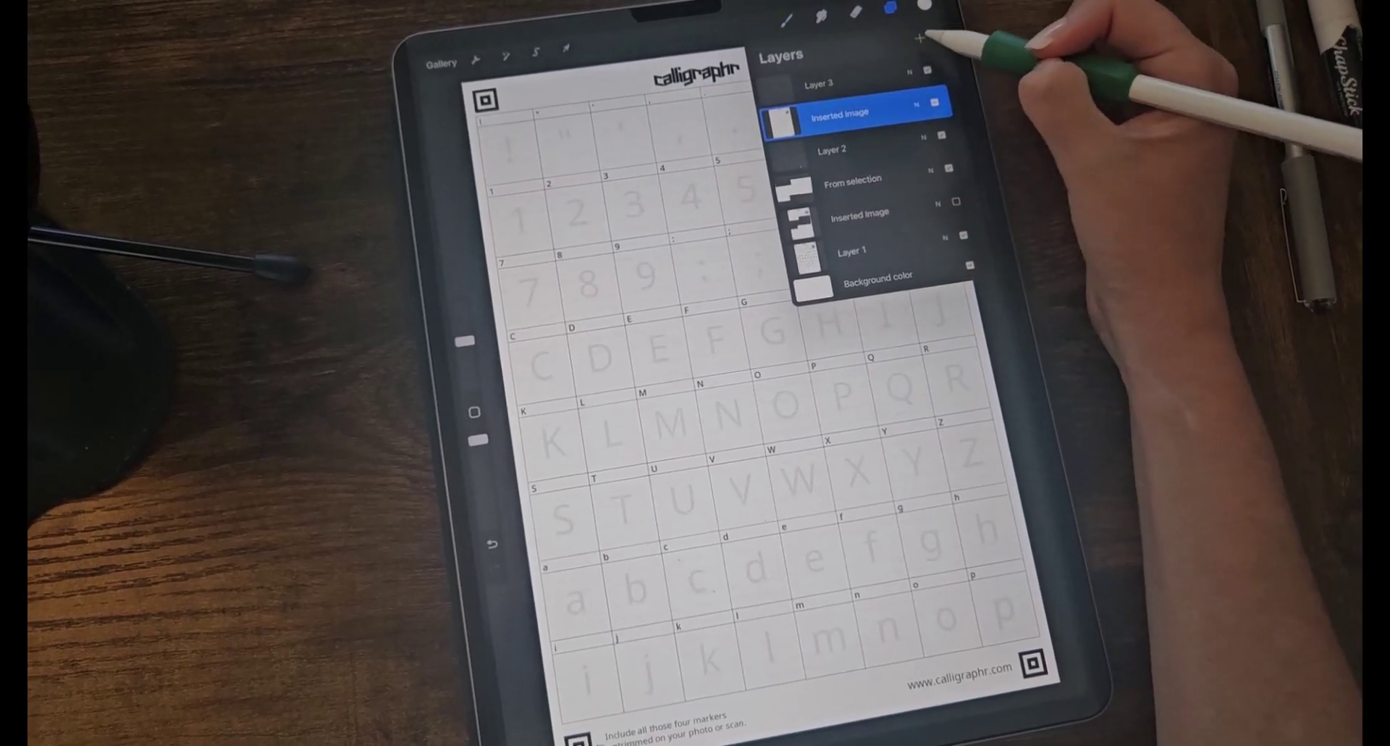
{"action": "left_click", "coordinate": [920, 38]}
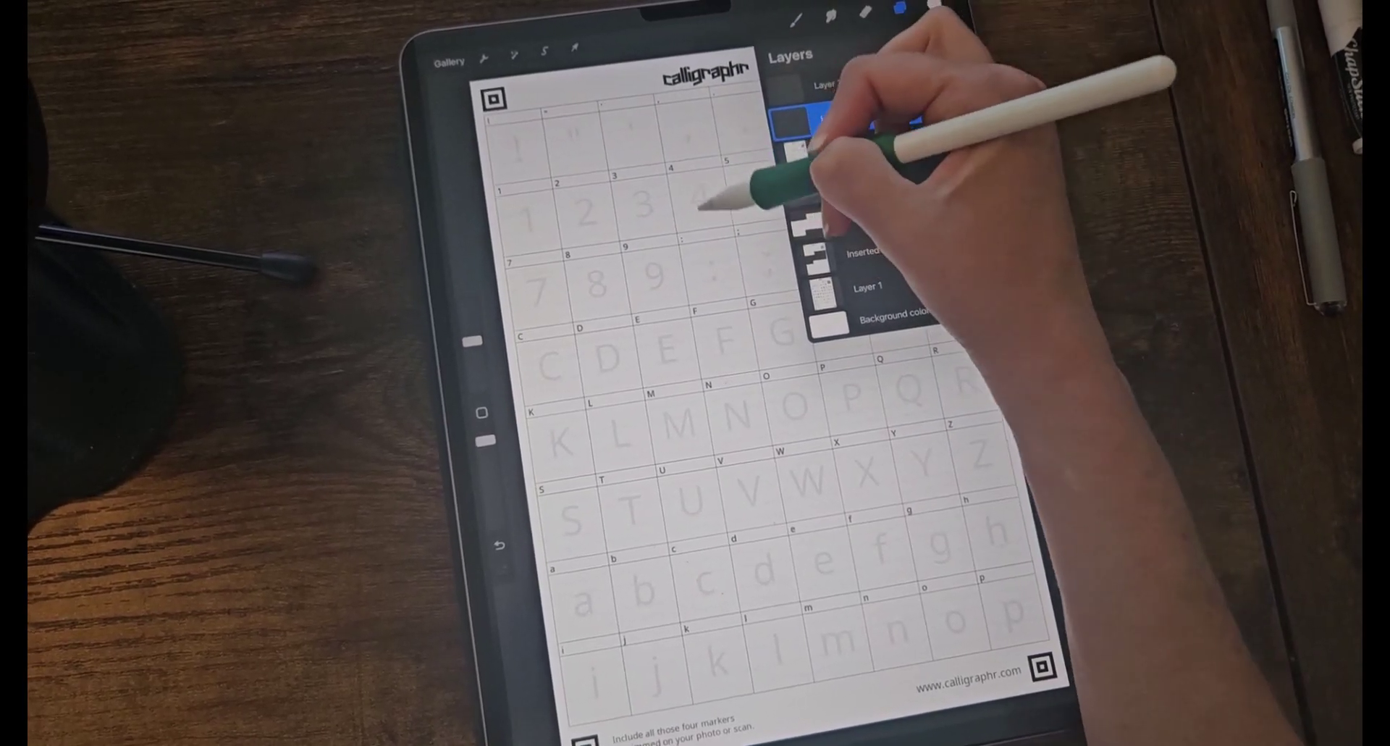
{"action": "left_click", "coordinate": [797, 20]}
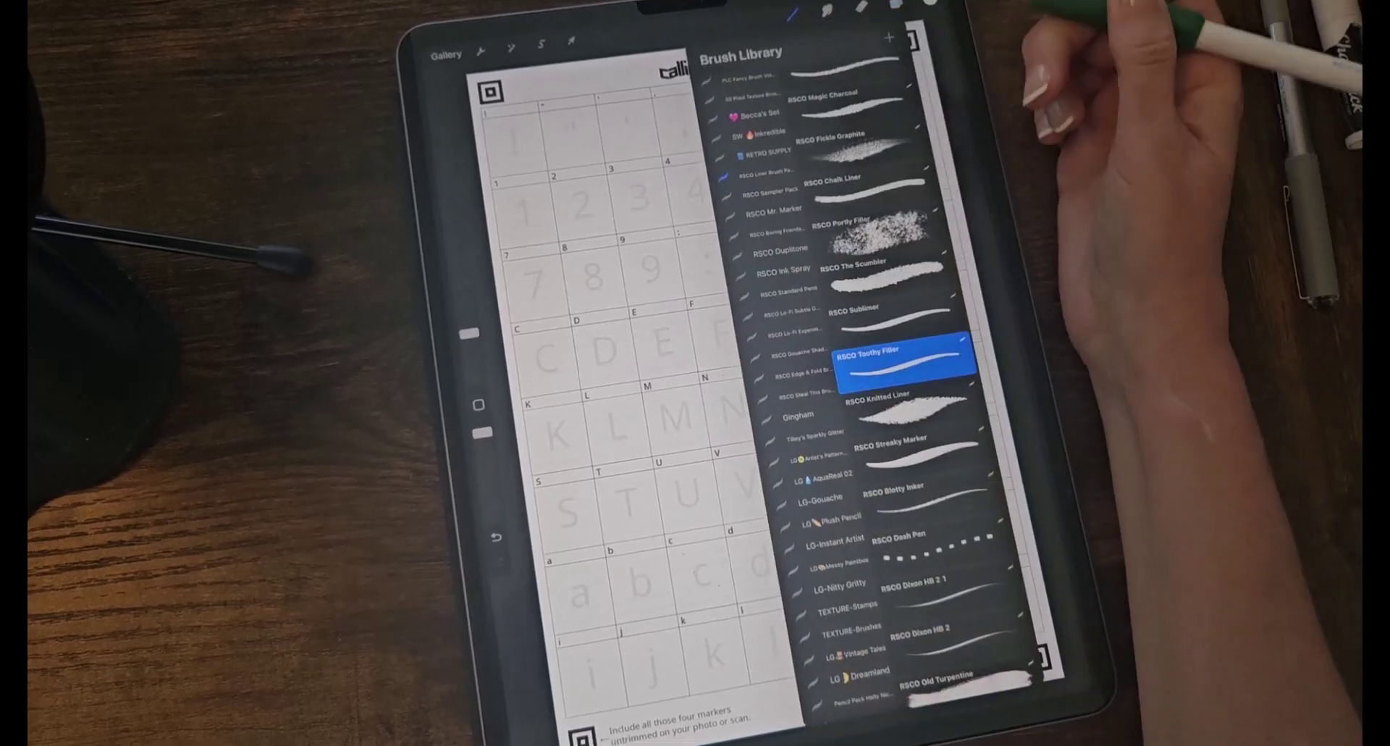
{"action": "left_click", "coordinate": [707, 265]}
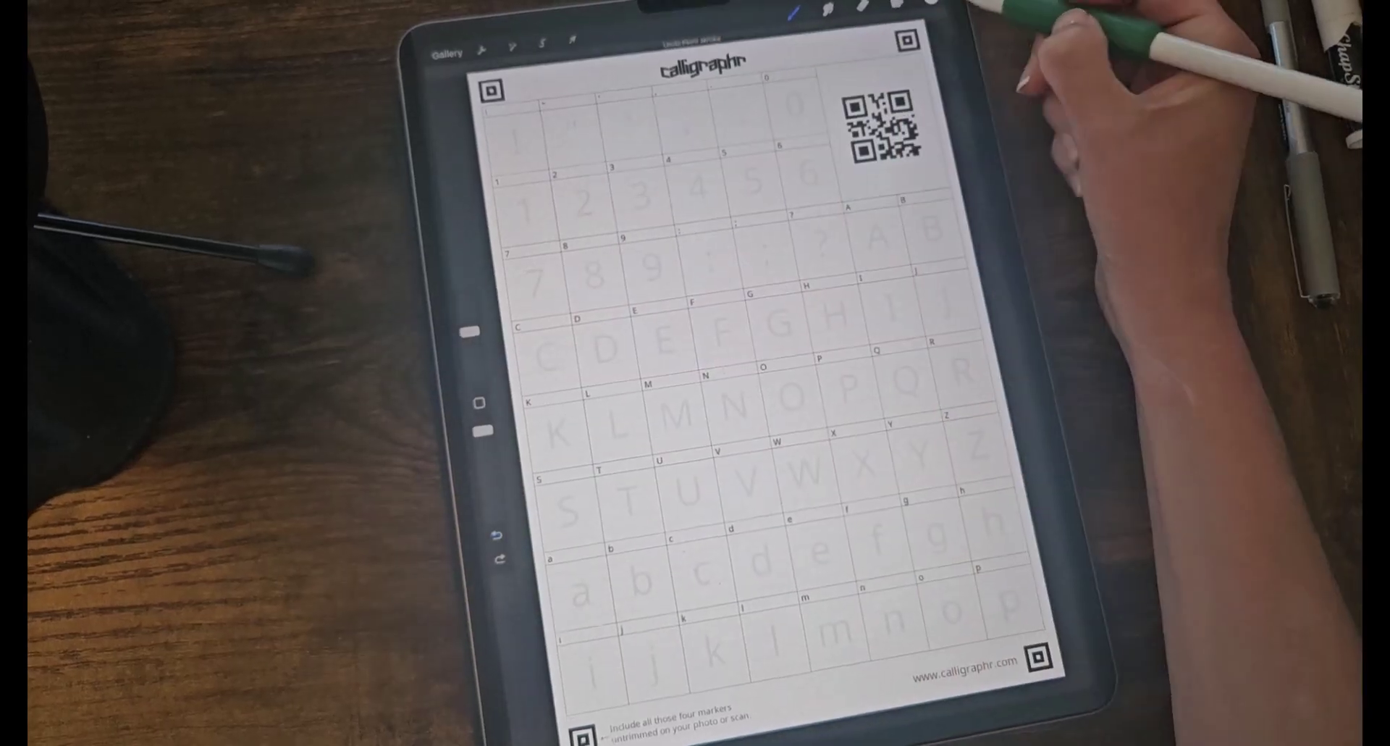
{"action": "left_click", "coordinate": [895, 8]}
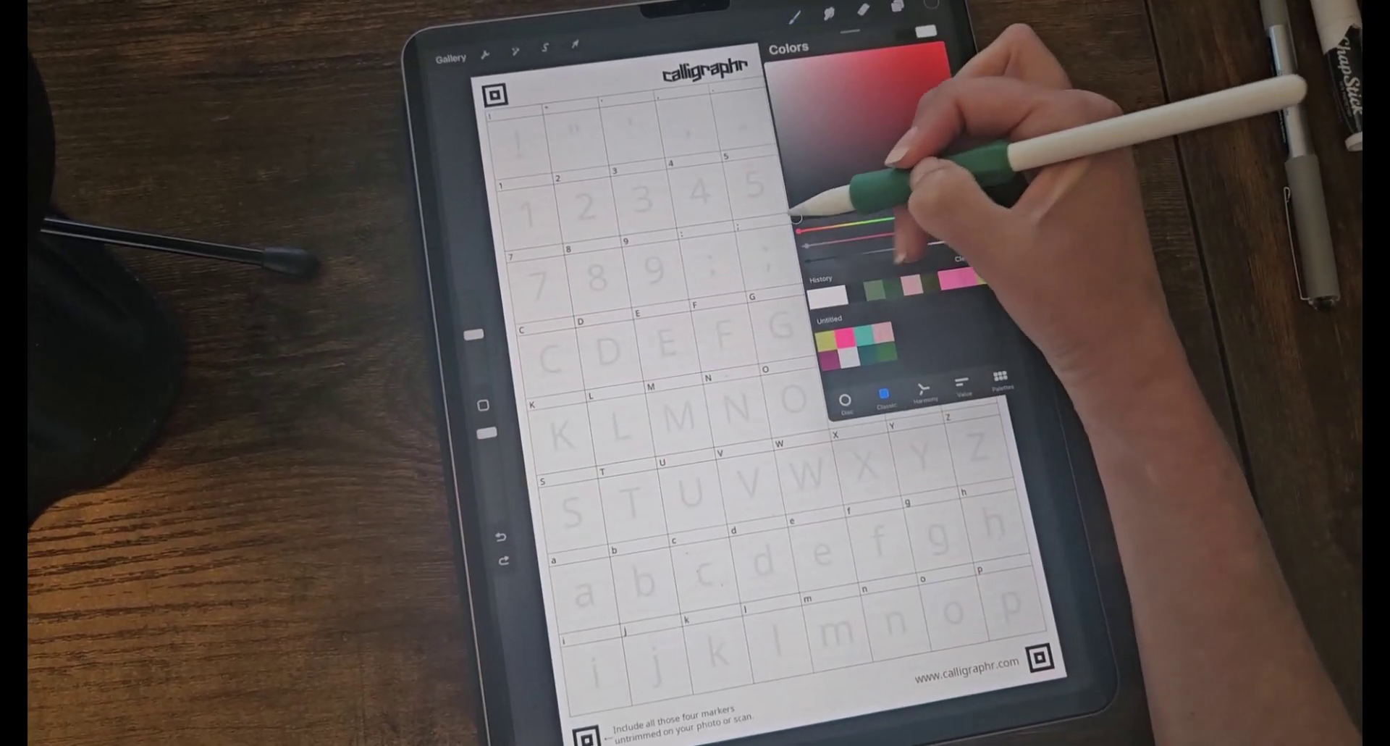
{"action": "left_click", "coordinate": [929, 6]}
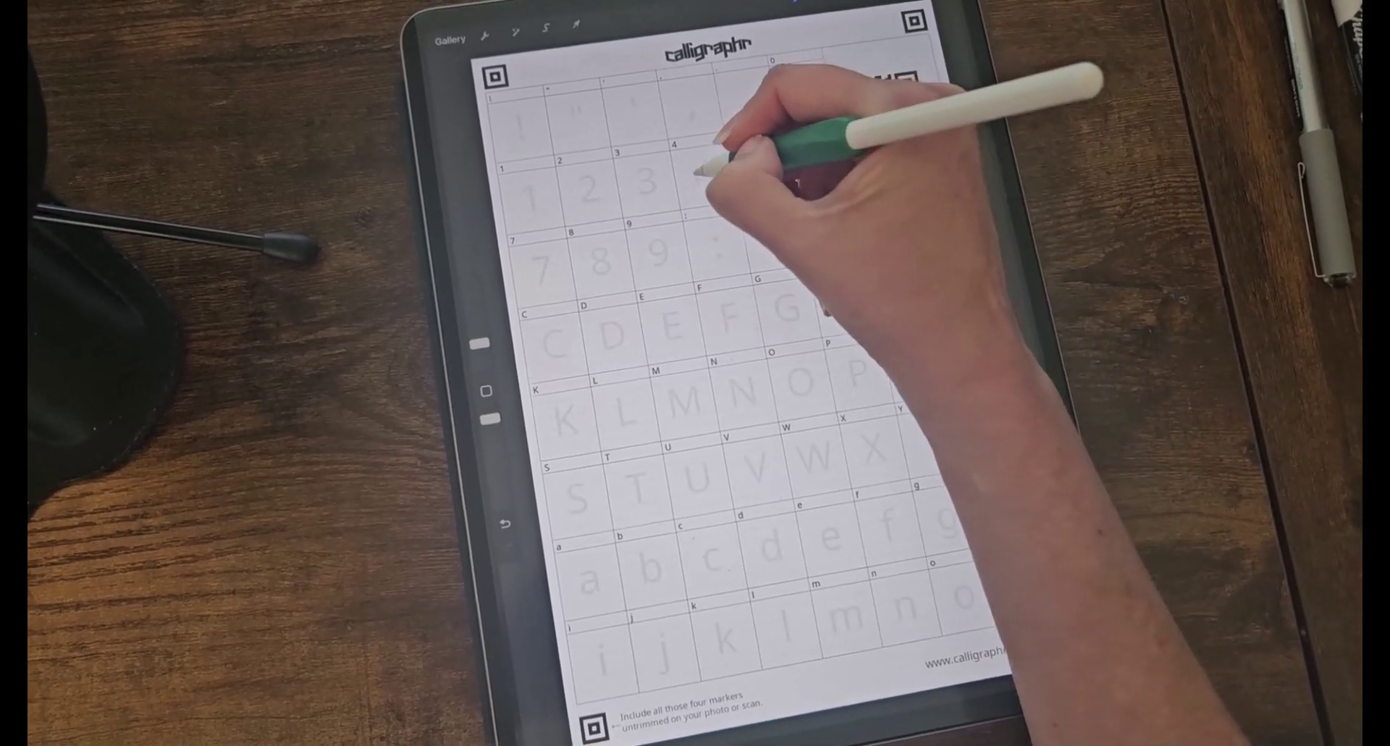
Step: Hand-write the 4 and the 3 into their template cells
{"action": "mouse_move", "coordinate": [694, 156]}
{"action": "left_mouse_down"}
{"action": "mouse_move", "coordinate": [713, 183]}
{"action": "mouse_move", "coordinate": [639, 183]}
{"action": "left_mouse_up"}
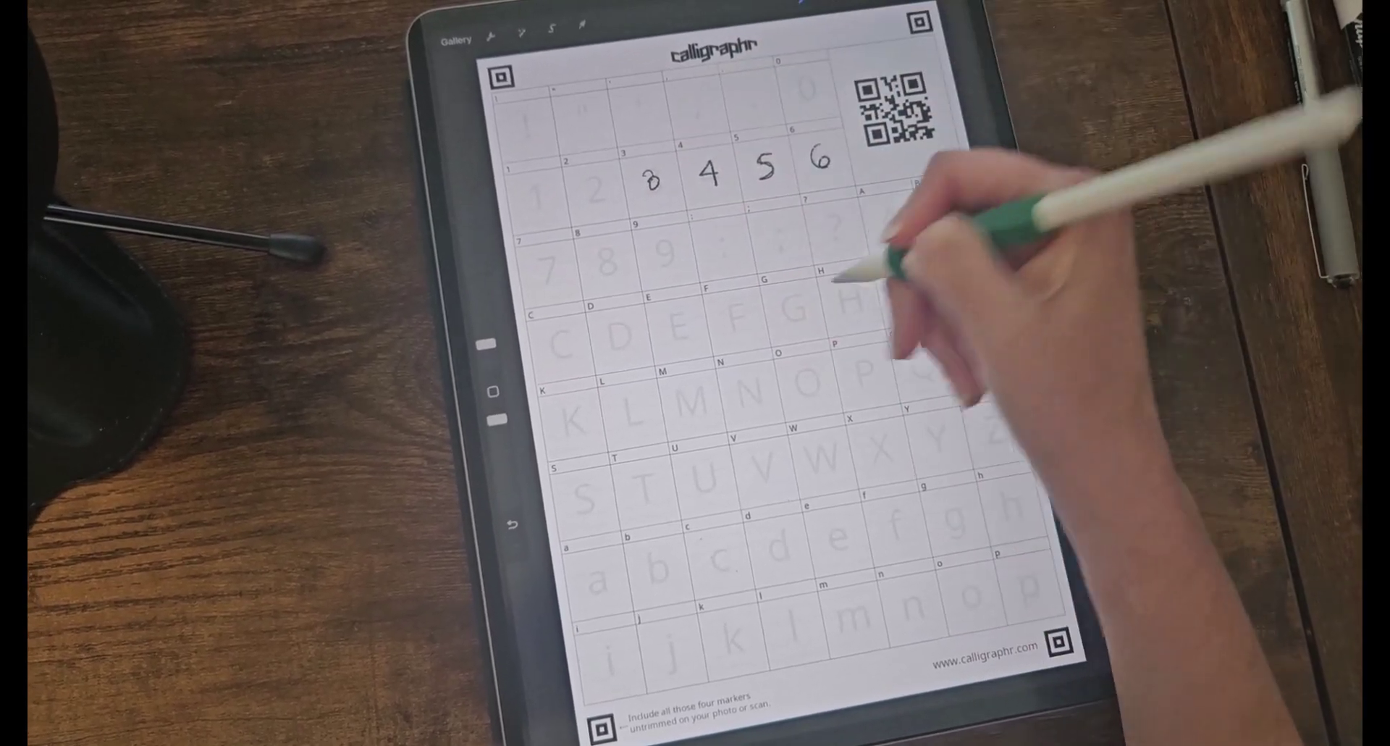
{"action": "left_click_drag", "start_coordinate": [870, 228], "coordinate": [887, 218]}
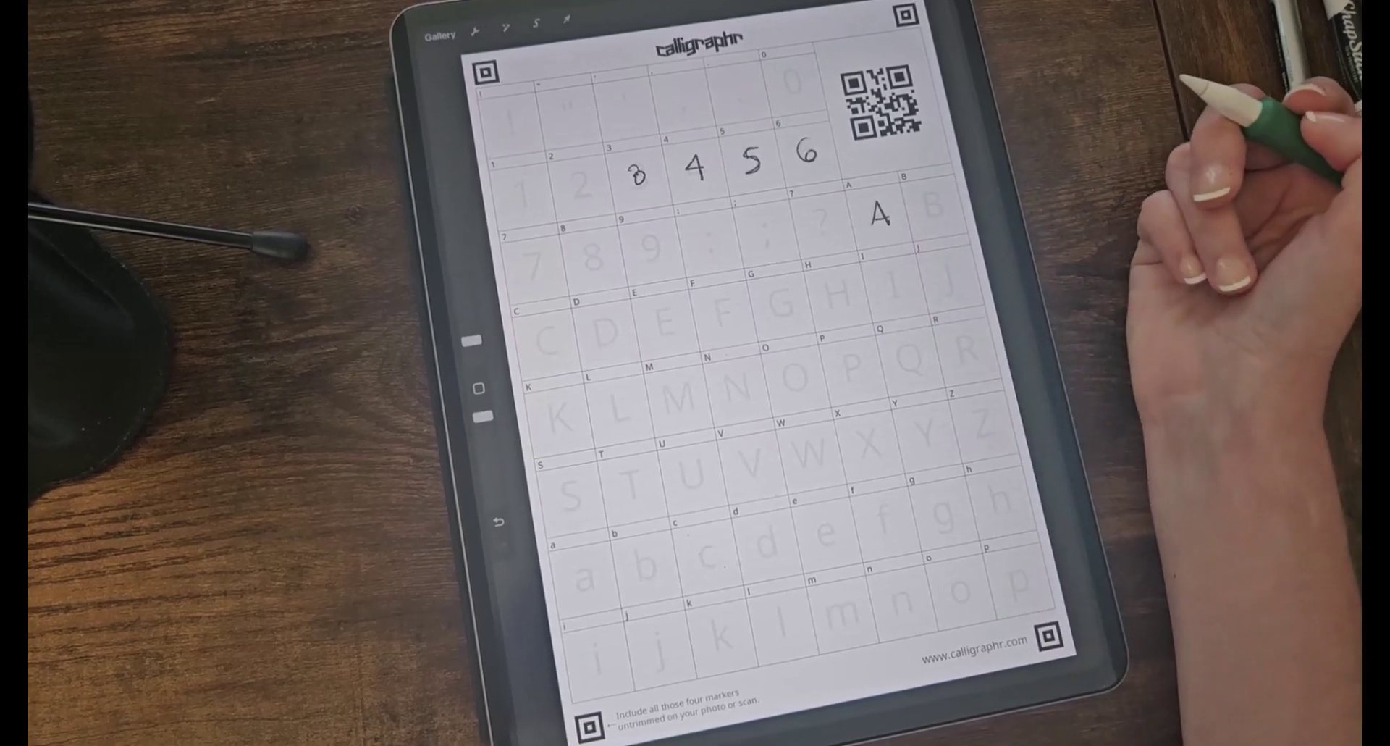
{"action": "left_click", "coordinate": [902, 7]}
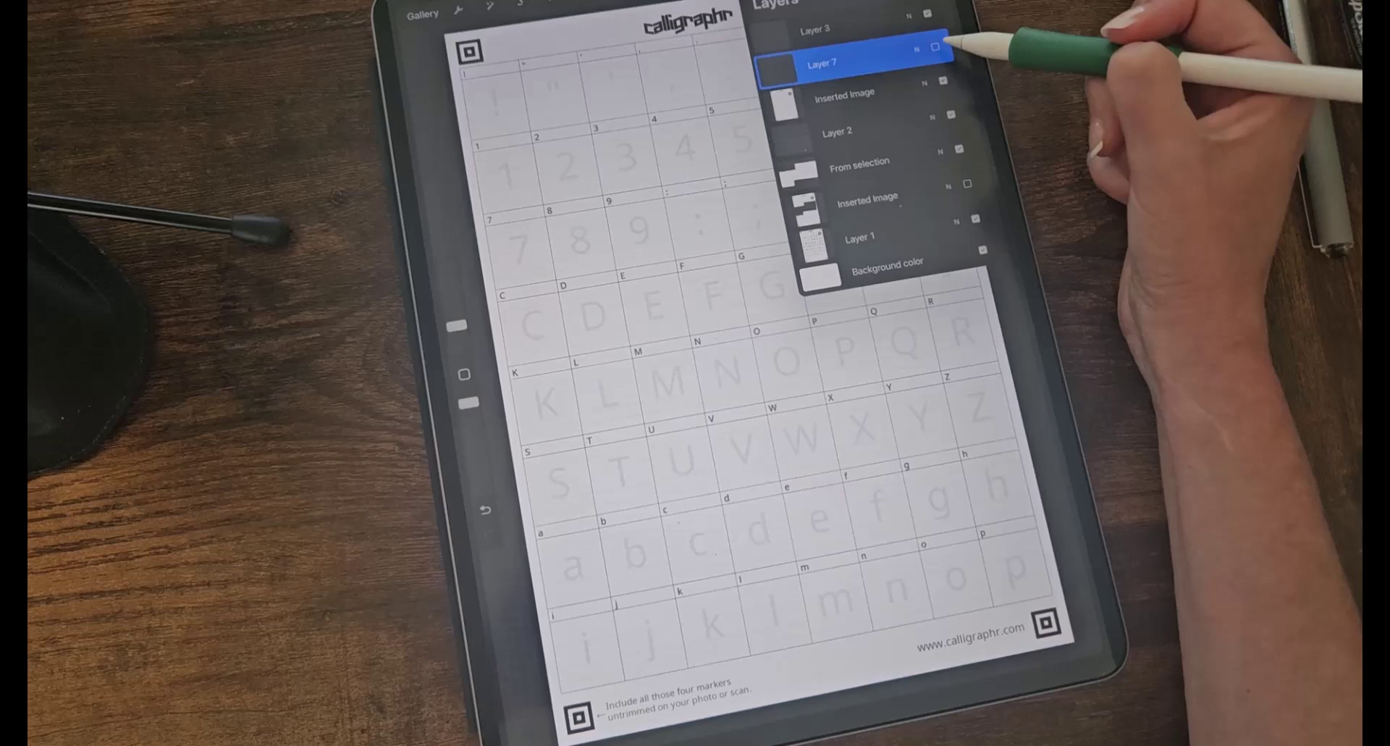
Step: Adjust layer visibility so the finished handwritten alphabet sheet shows
{"action": "left_click", "coordinate": [947, 83]}
{"action": "left_click", "coordinate": [752, 167]}
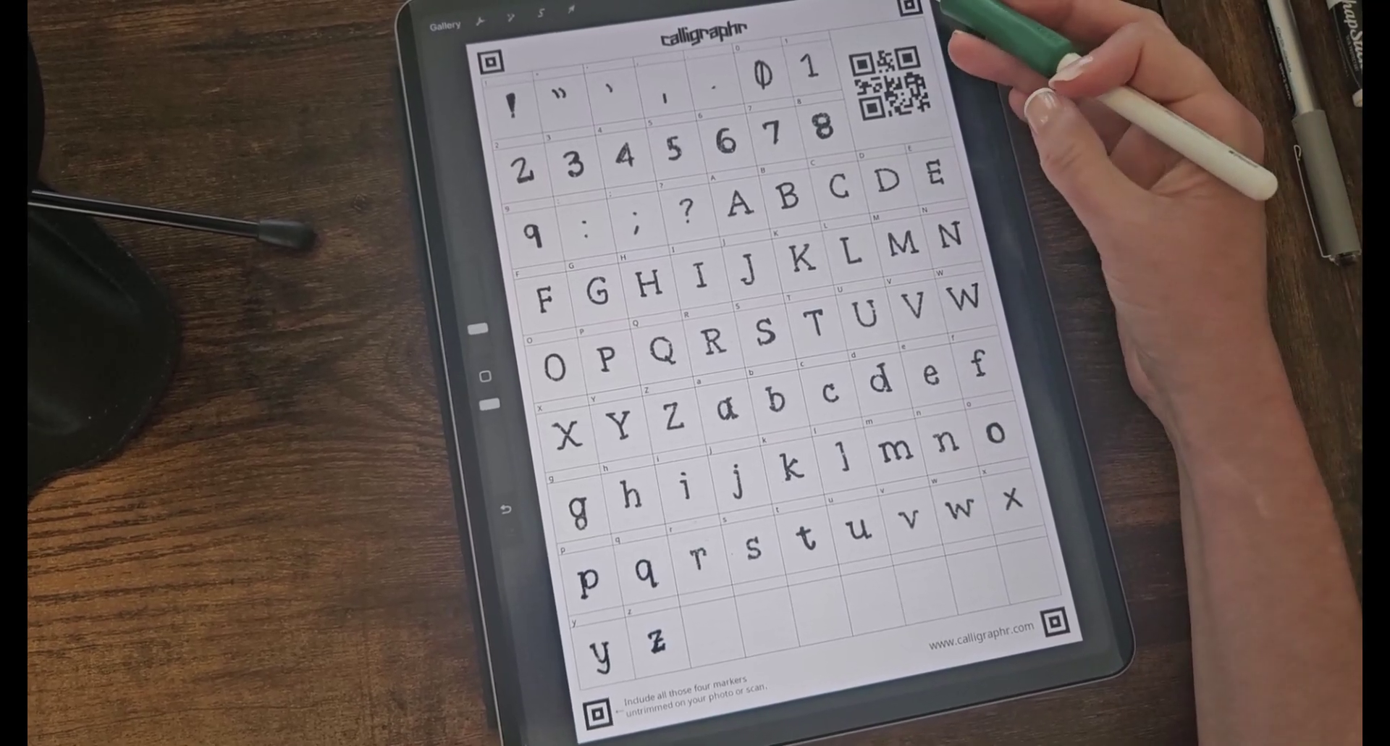
{"action": "left_click", "coordinate": [910, 7]}
{"action": "left_click", "coordinate": [944, 90]}
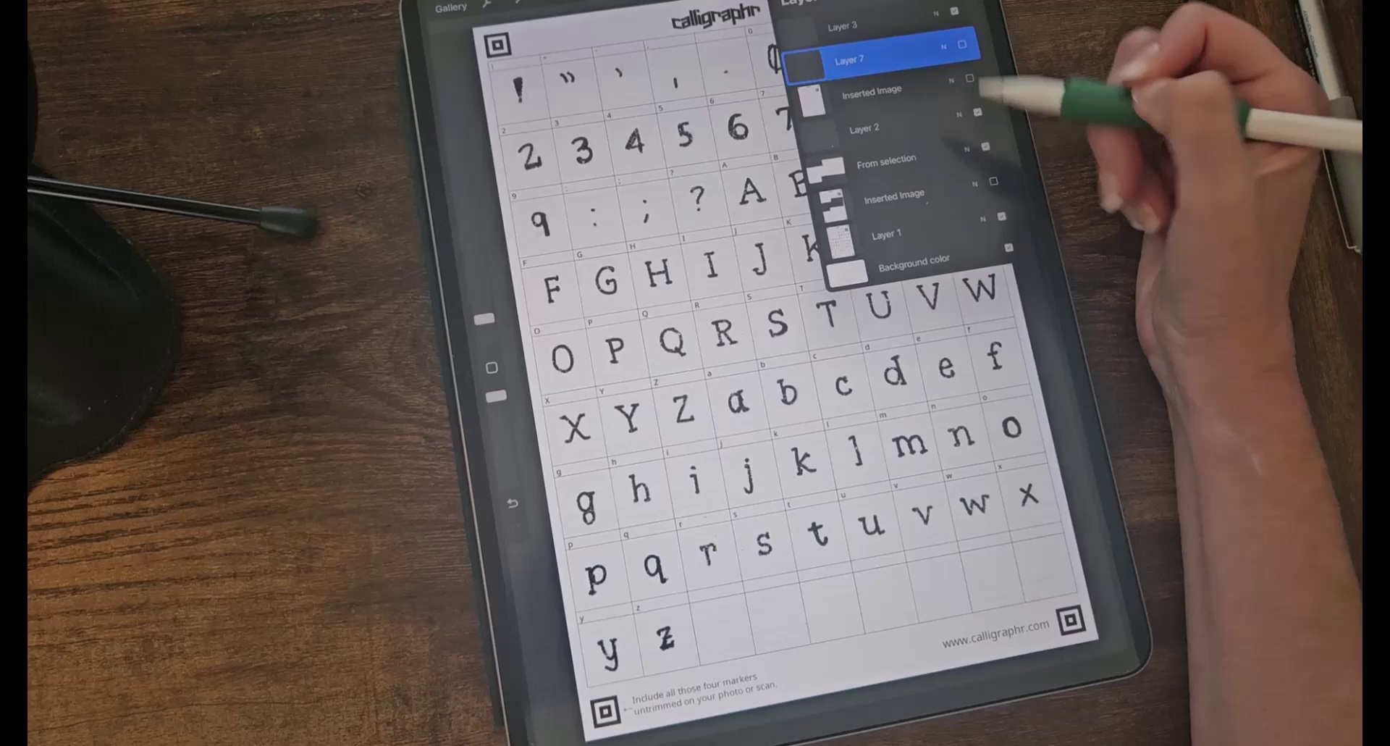
Step: Export the sheet as a JPEG and save it into the 2025 Sketch folder
{"action": "left_click", "coordinate": [487, 4]}
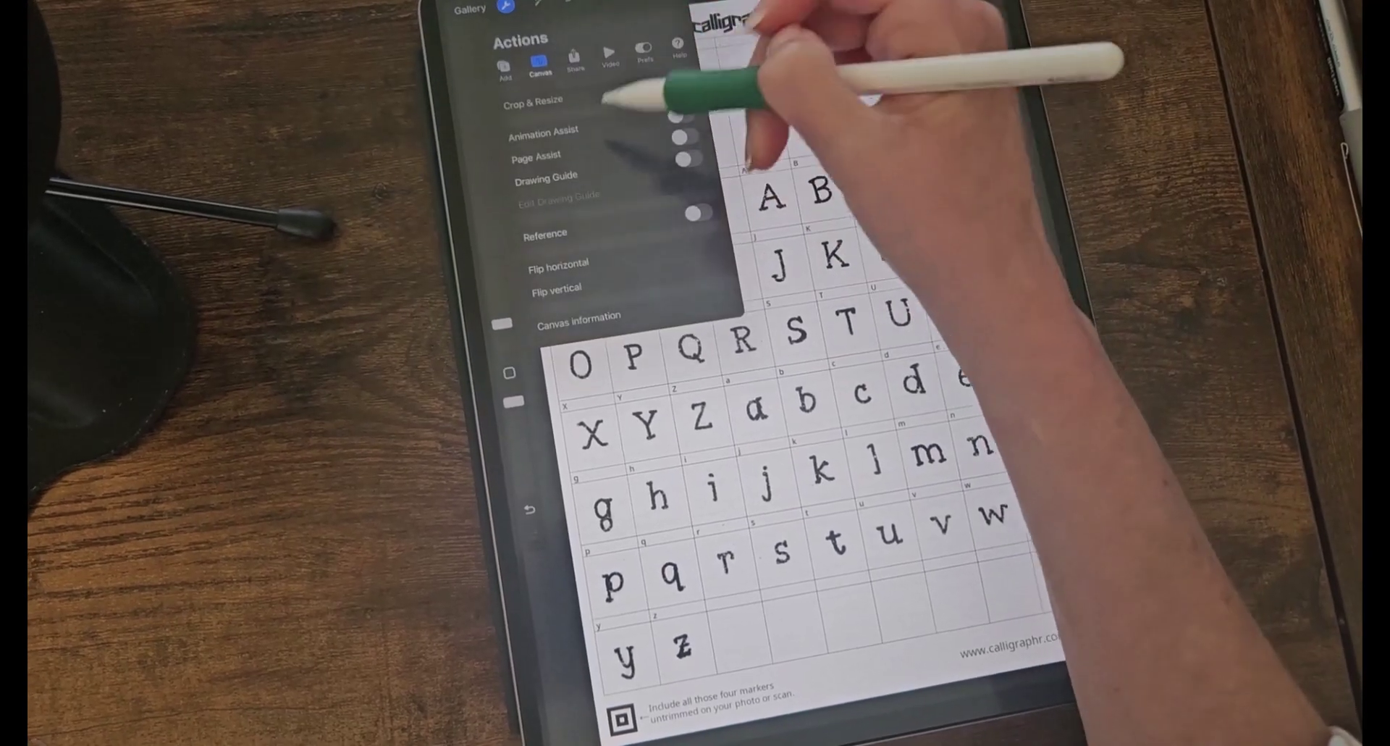
{"action": "left_click", "coordinate": [575, 61]}
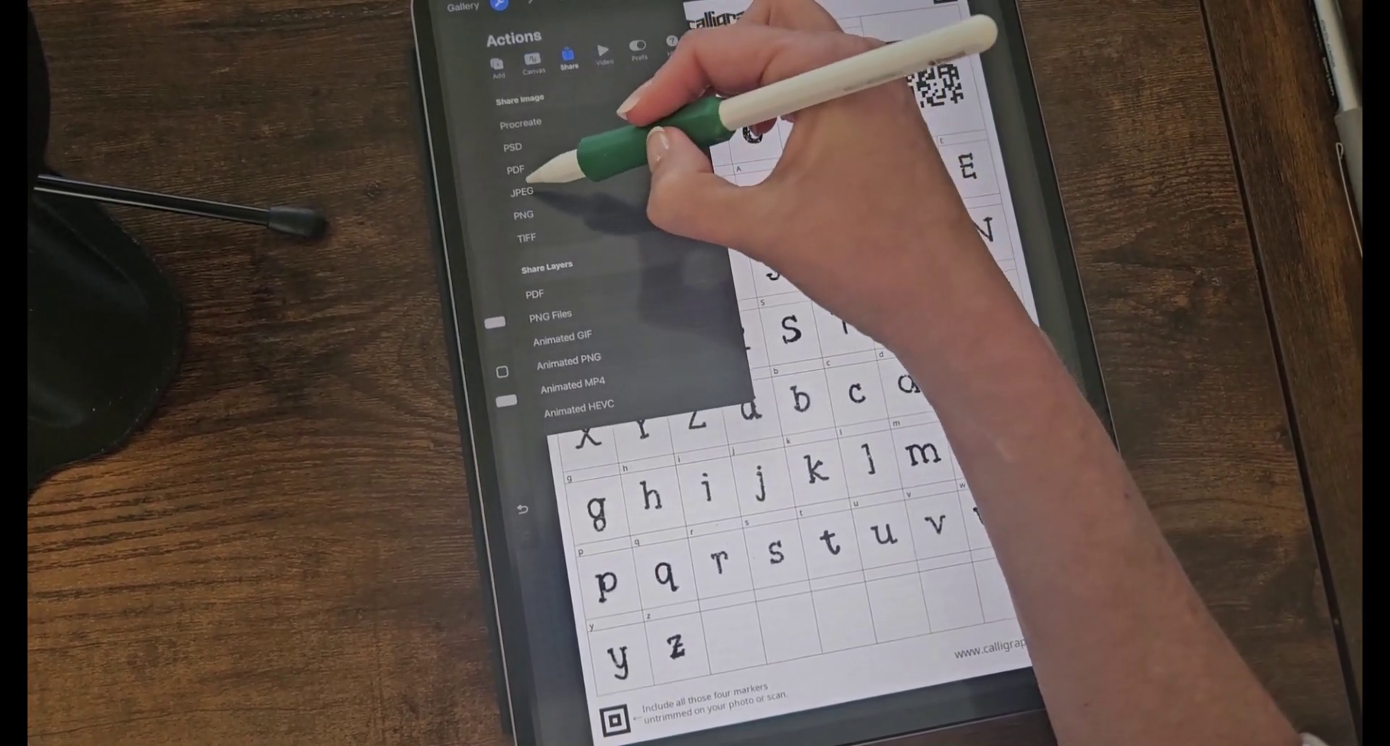
{"action": "left_click", "coordinate": [521, 191]}
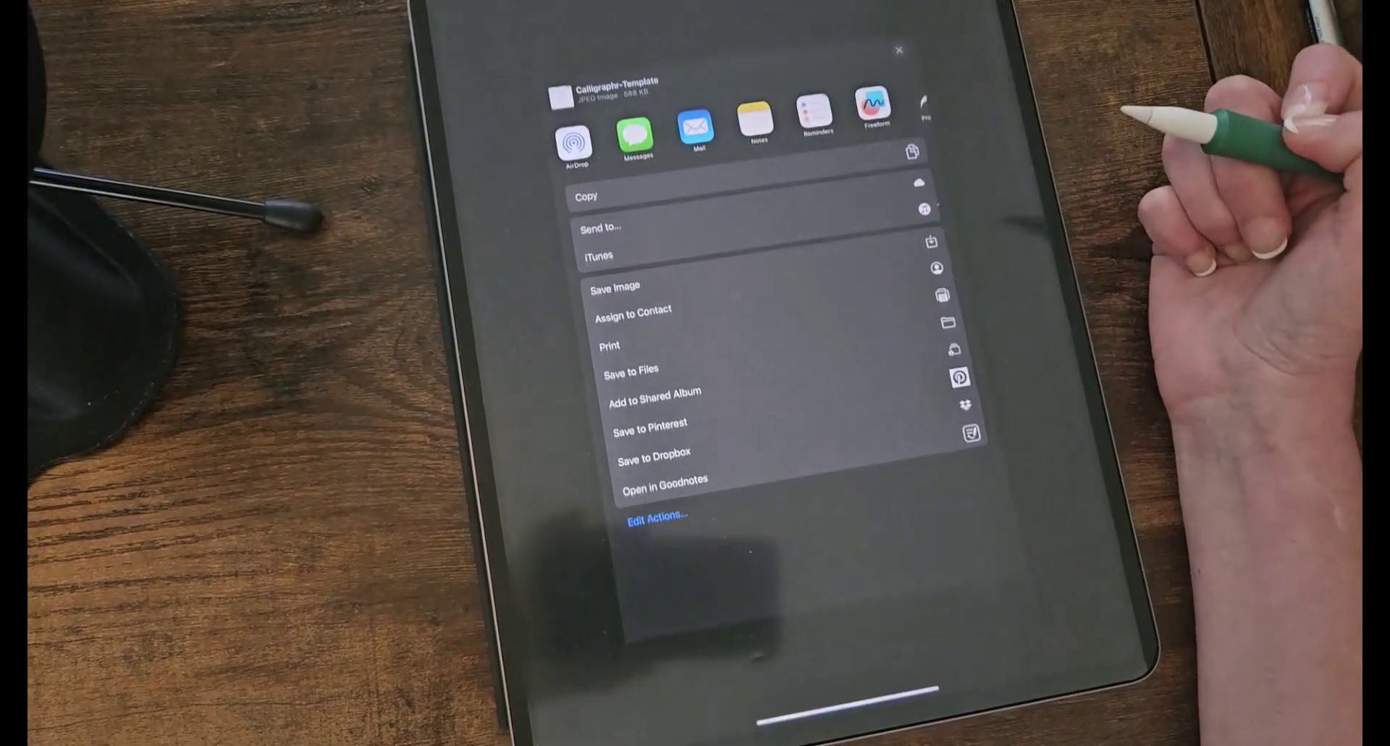
{"action": "left_click", "coordinate": [877, 190]}
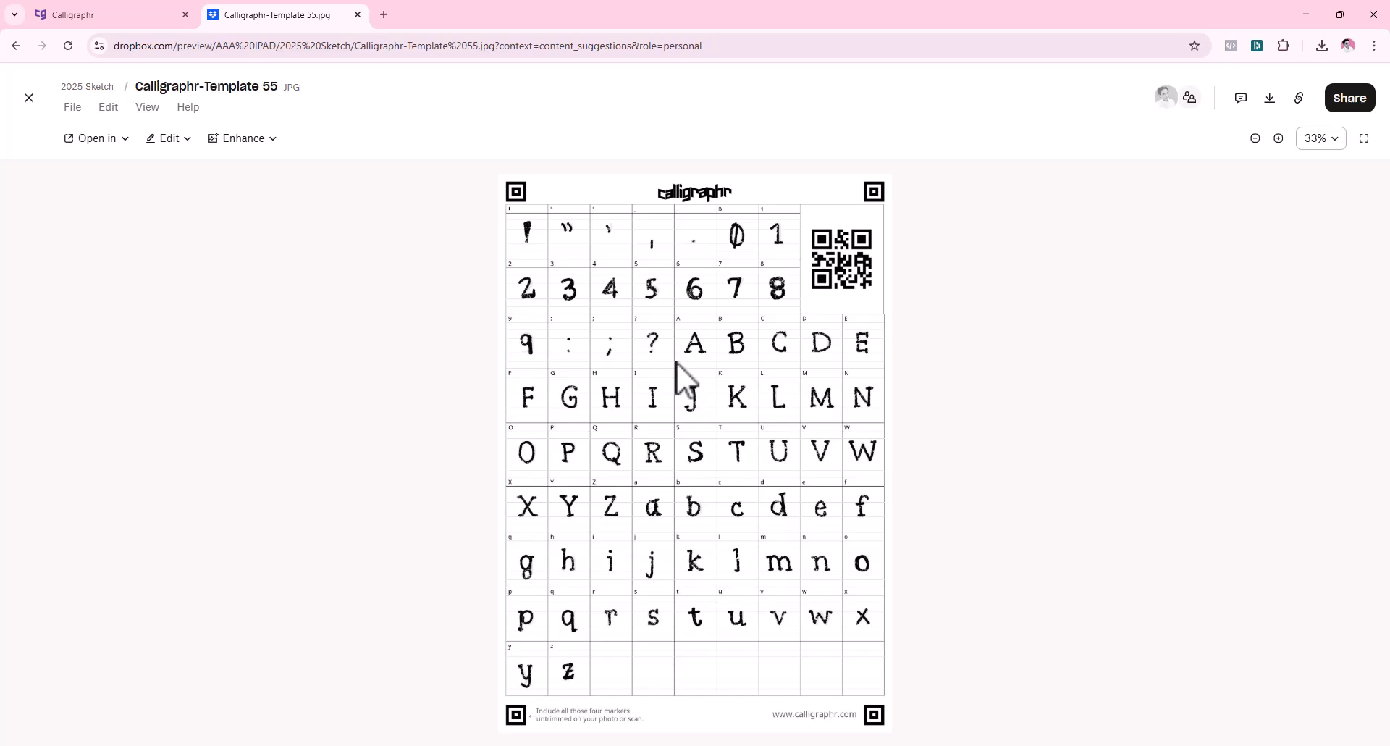
Step: Download Calligraphr-Template 55.jpg from the Dropbox preview
{"action": "left_click", "coordinate": [1273, 105]}
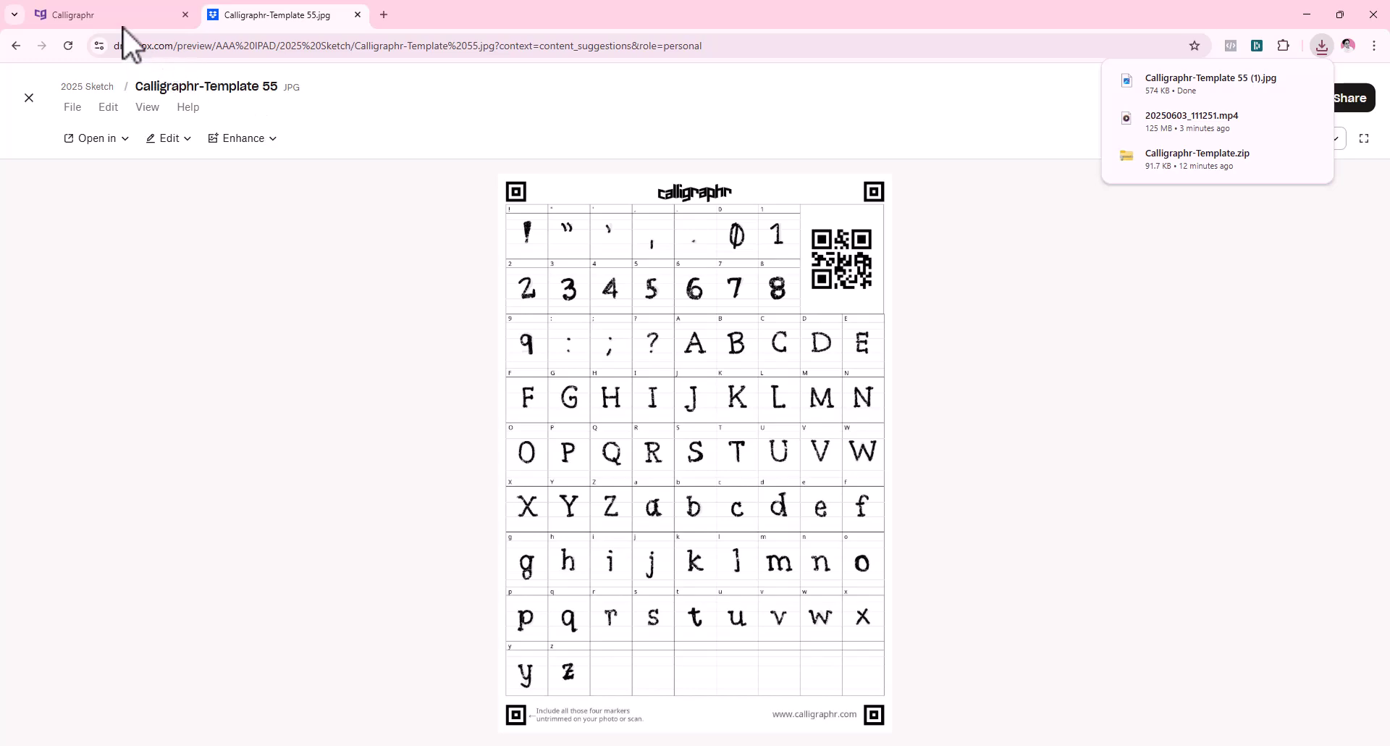
Step: Upload Calligraphr-Template 55.jpg through Calligraphr's Upload Template form
{"action": "key", "text": "ctrl+w"}
{"action": "left_click", "coordinate": [324, 132]}
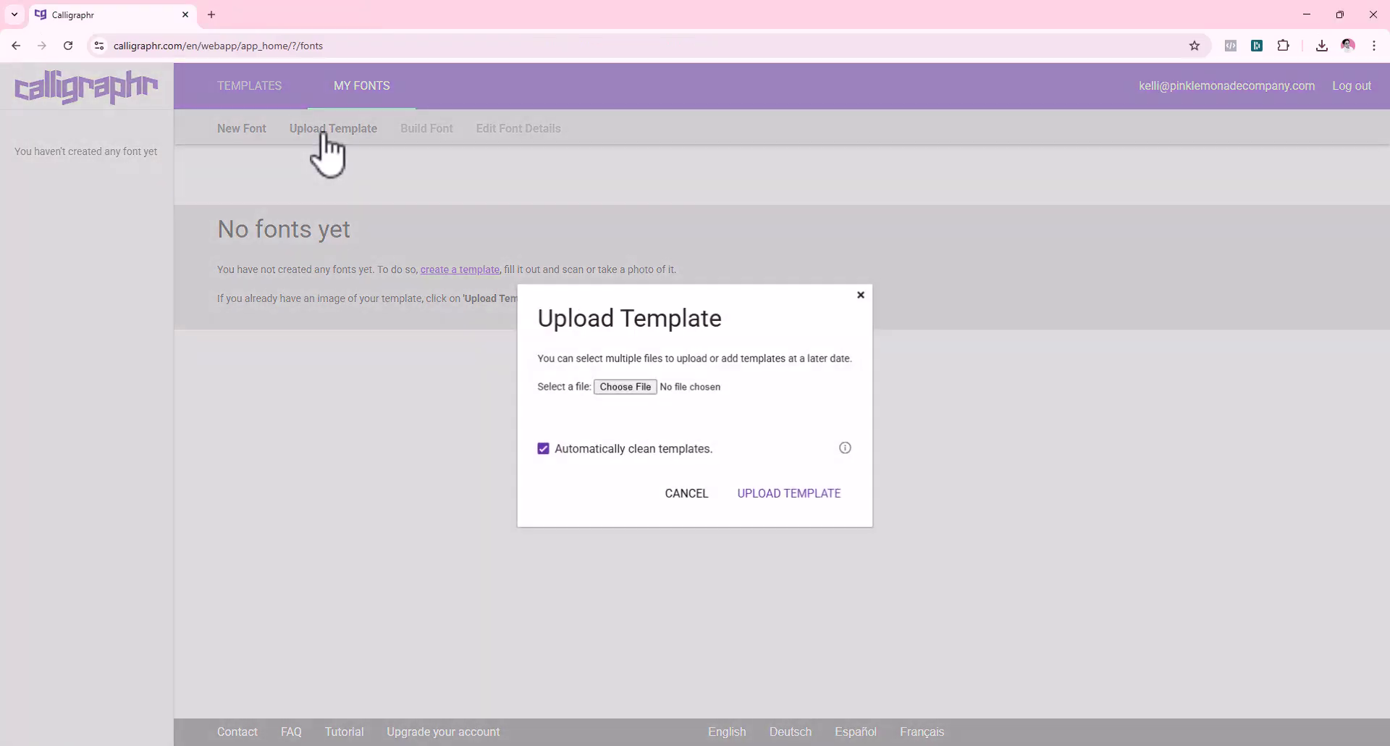
{"action": "left_click", "coordinate": [636, 389]}
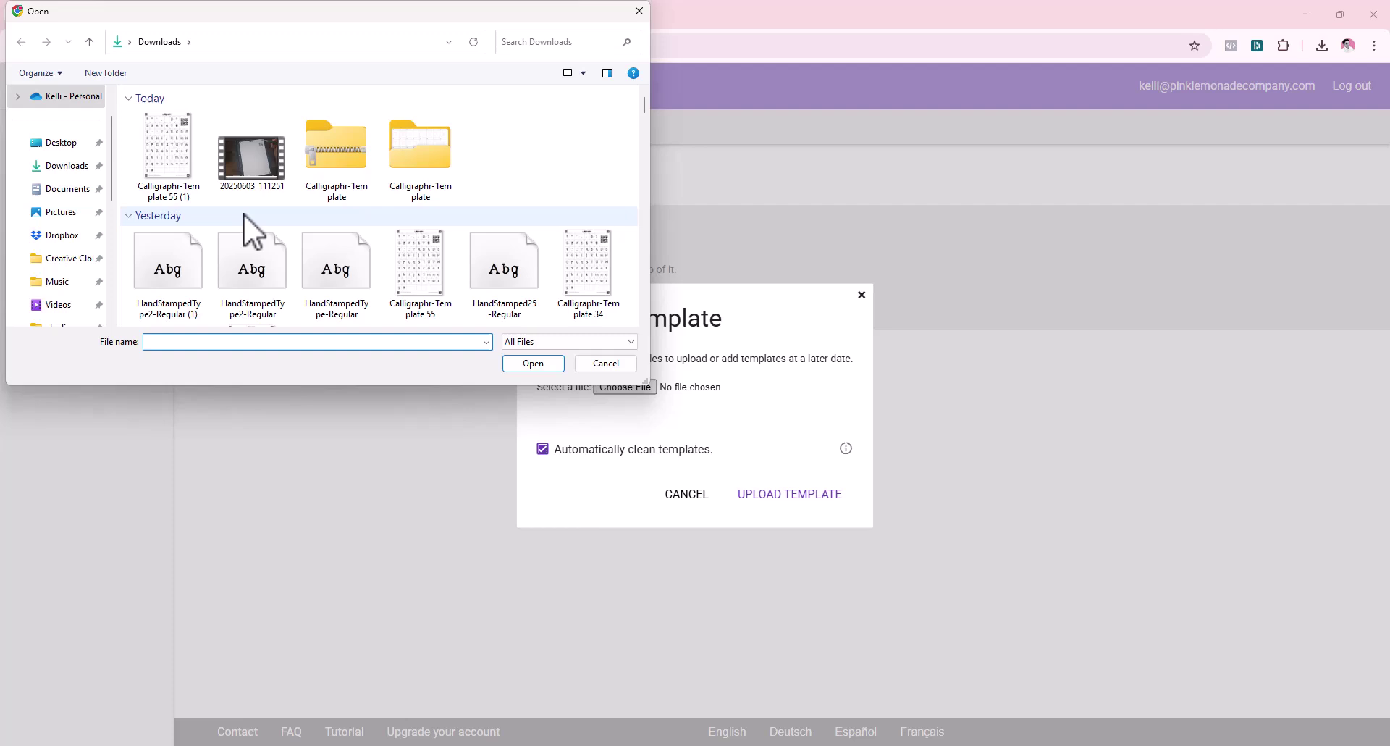
{"action": "double_click", "coordinate": [428, 270]}
{"action": "left_click", "coordinate": [820, 499]}
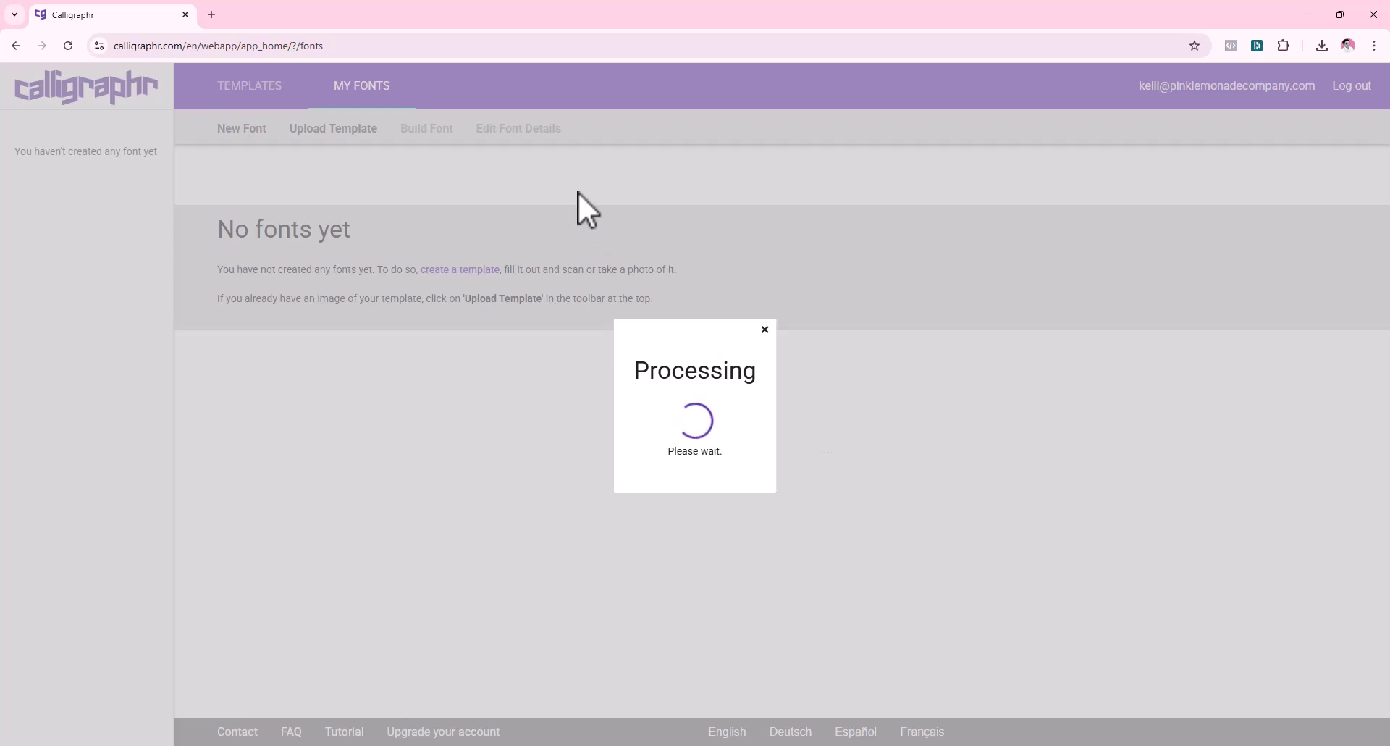
Step: Review the detected glyphs and add all 70 characters to MyFont
{"action": "scroll", "coordinate": [941, 507], "scroll_direction": "down", "scroll_amount": 3}
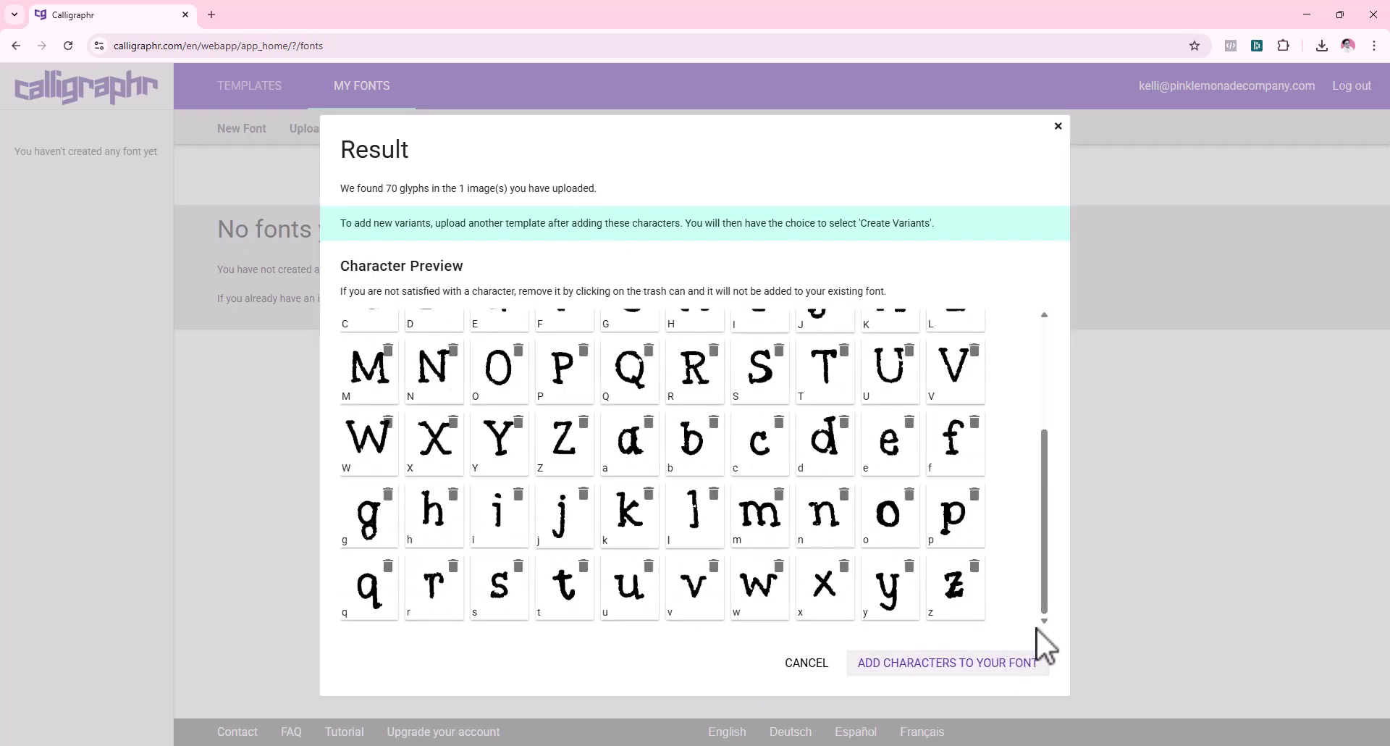
{"action": "left_click", "coordinate": [967, 663]}
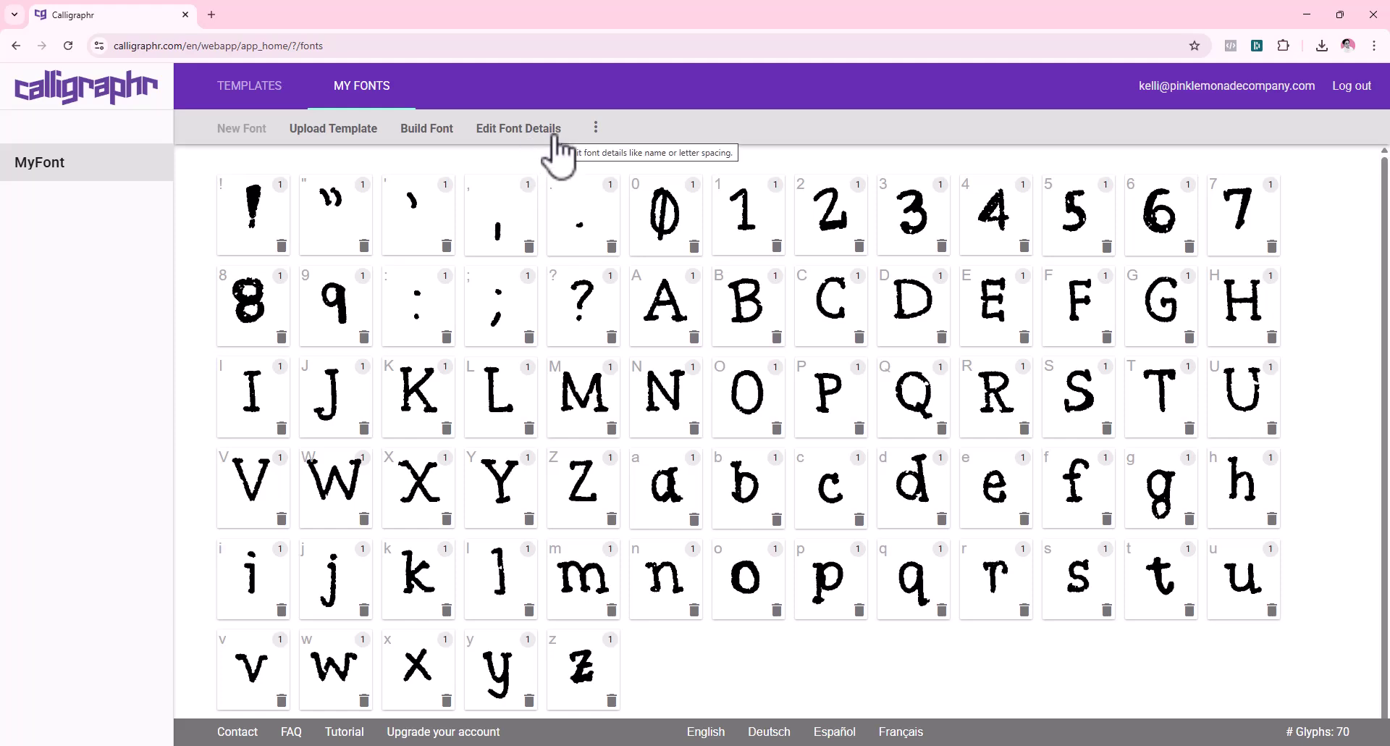
Step: Rename the font 'Hand Stamped Type 3', set letter spacing to 68%, narrow word spacing, save
{"action": "left_click", "coordinate": [557, 141]}
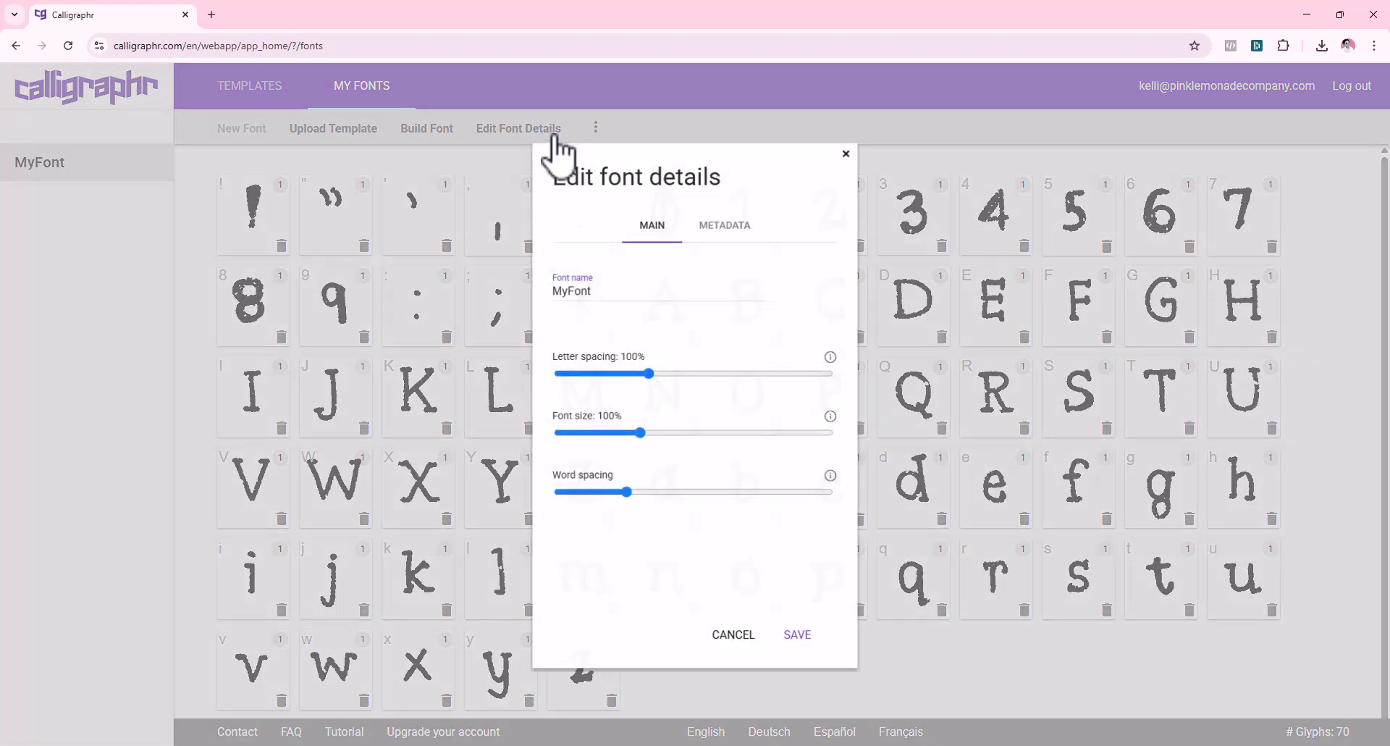
{"action": "double_click", "coordinate": [612, 293]}
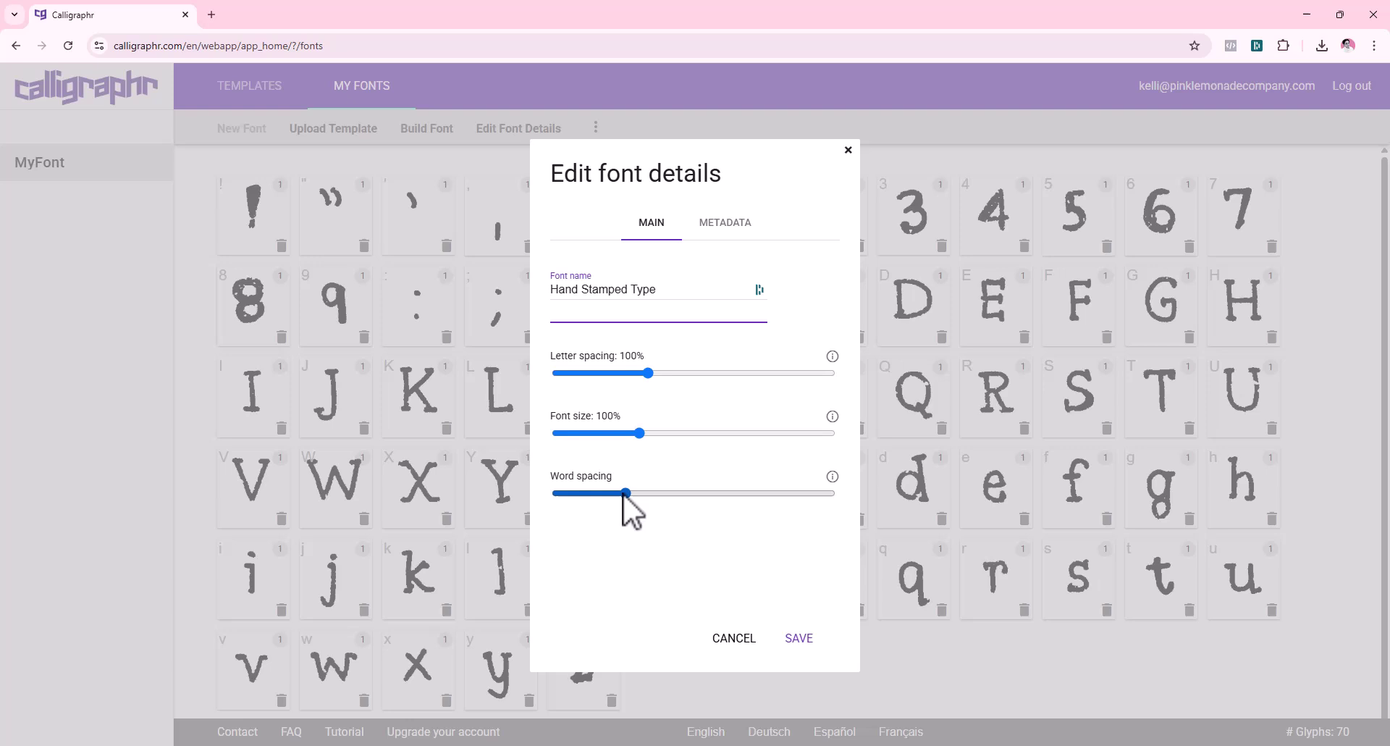
{"action": "left_click_drag", "start_coordinate": [646, 375], "coordinate": [619, 375]}
{"action": "left_click_drag", "start_coordinate": [624, 495], "coordinate": [613, 495]}
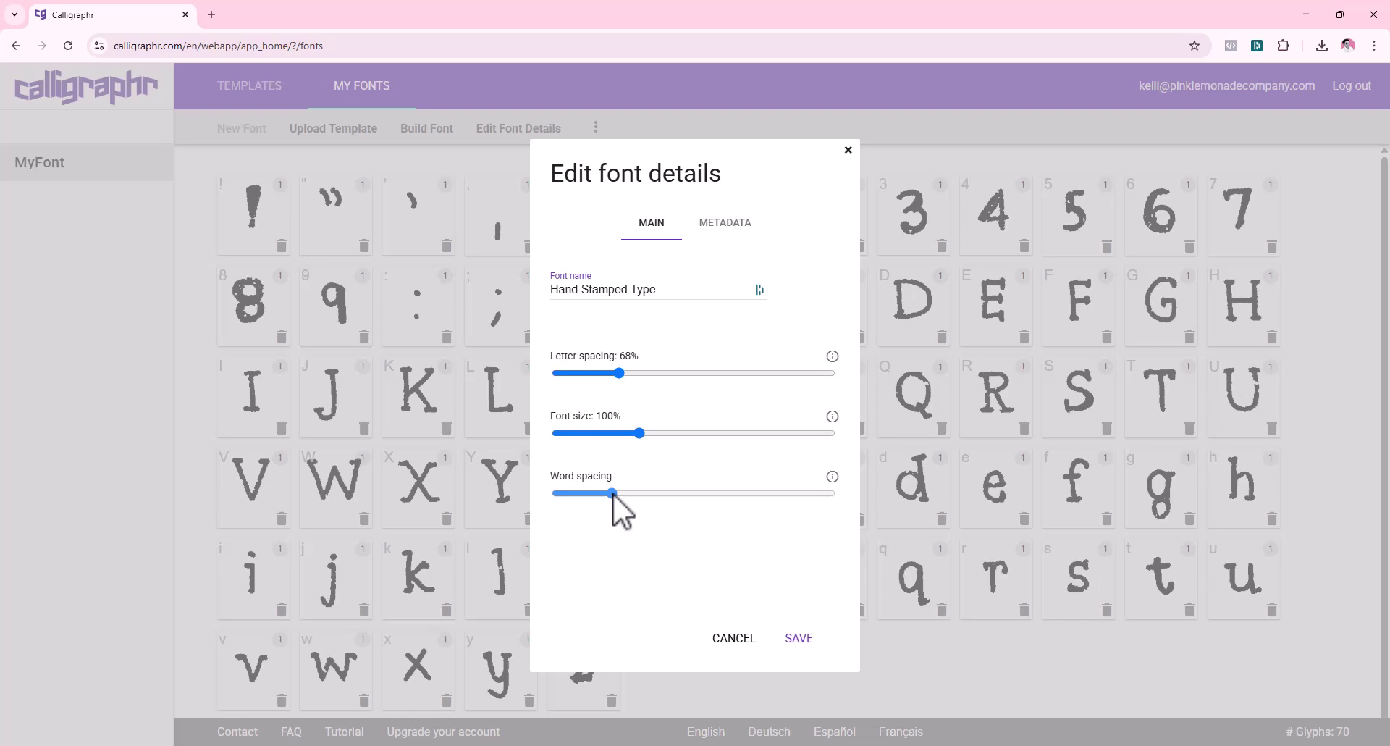
{"action": "left_click", "coordinate": [663, 290]}
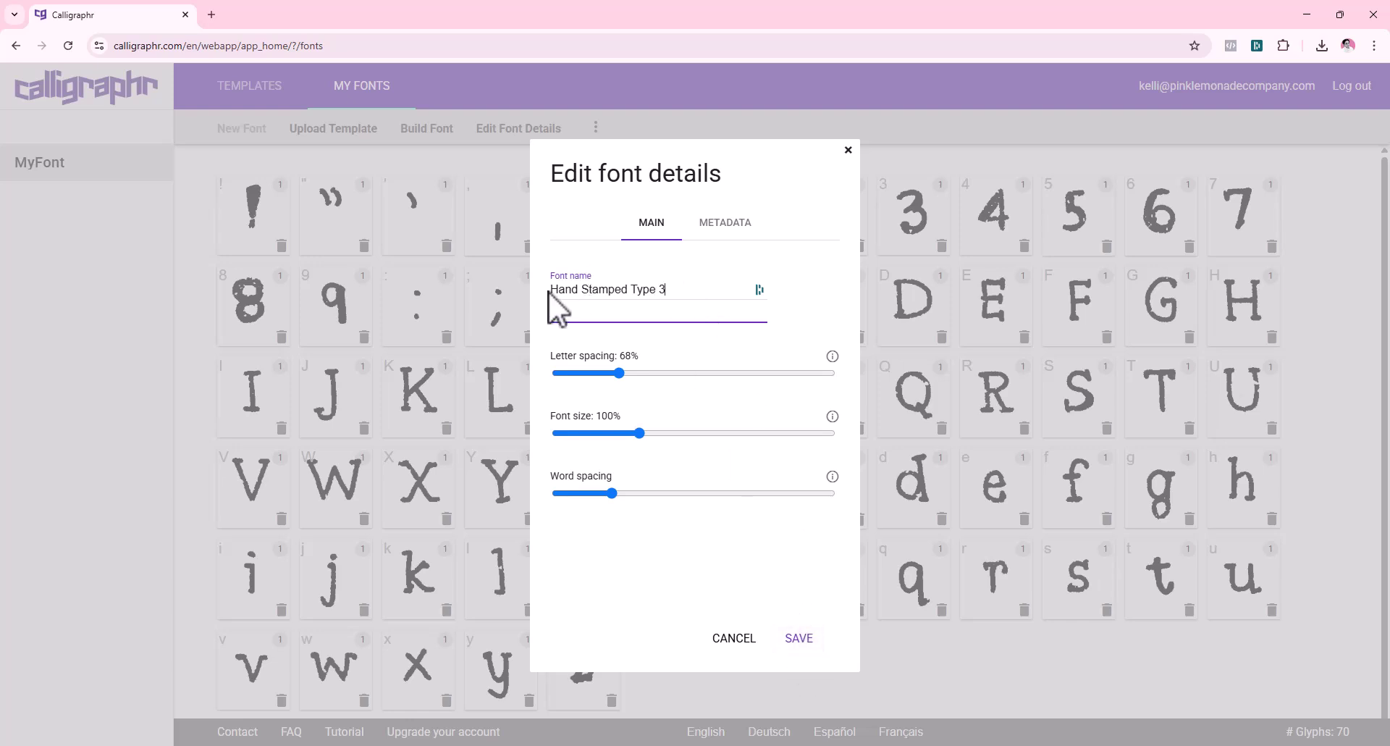
{"action": "left_click", "coordinate": [799, 638]}
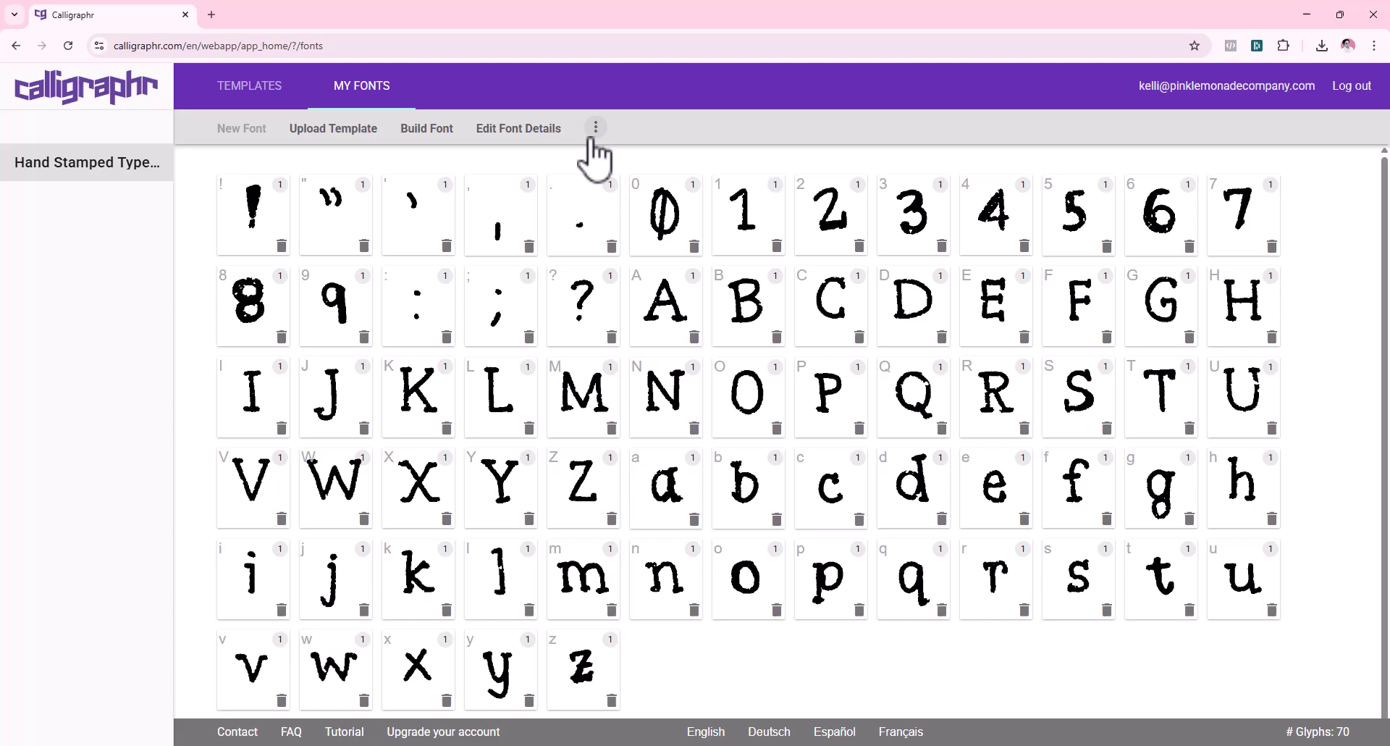
Step: Use Adjust Baseline to set the O's baseline to -5% and save the adjustment
{"action": "left_click", "coordinate": [508, 134]}
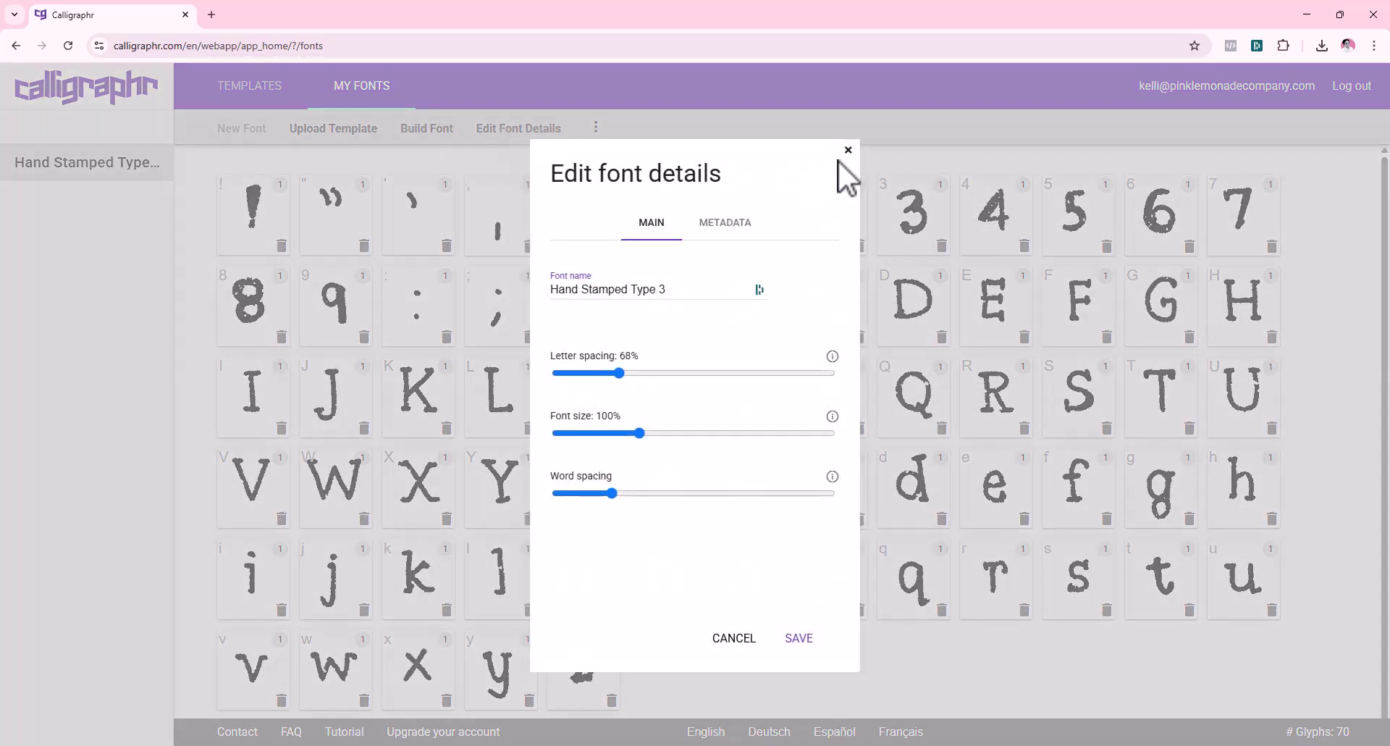
{"action": "left_click", "coordinate": [848, 150]}
{"action": "left_click", "coordinate": [595, 129]}
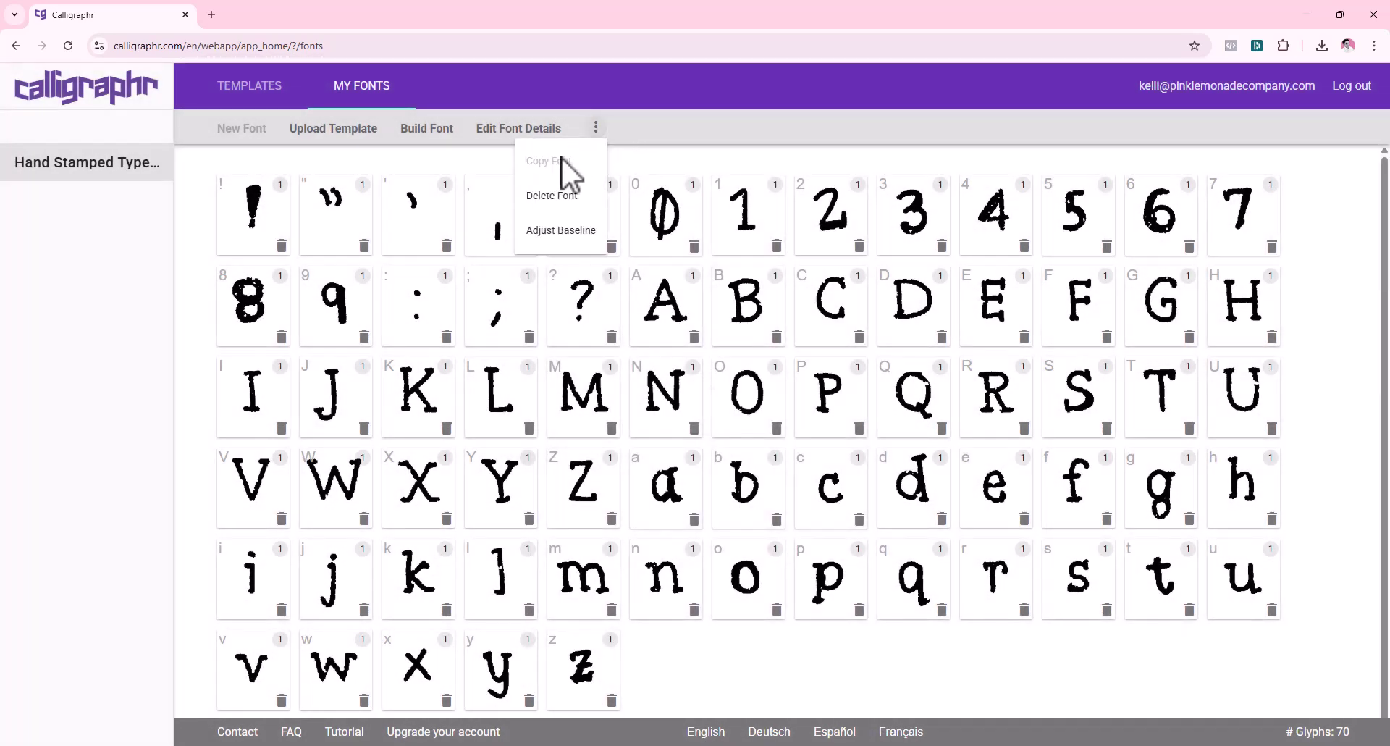
{"action": "left_click", "coordinate": [562, 233]}
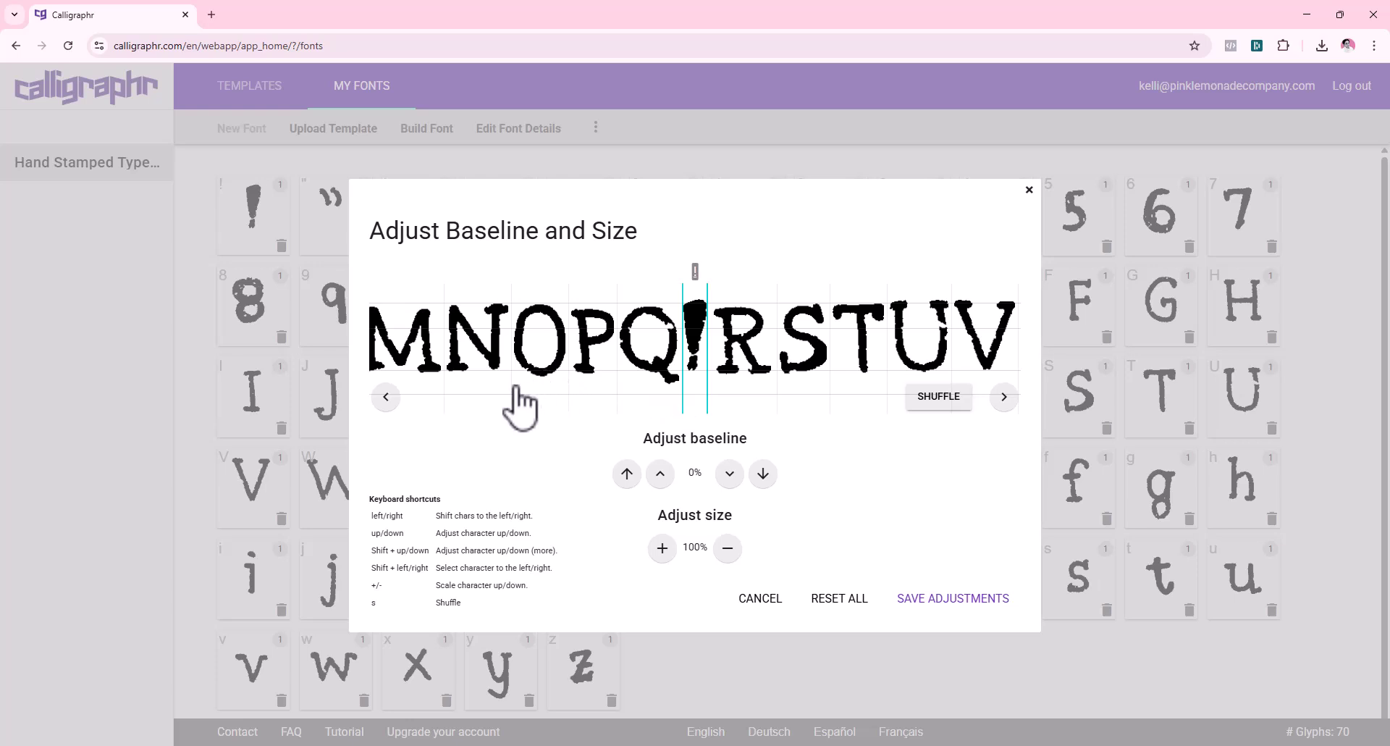
{"action": "left_click", "coordinate": [536, 377]}
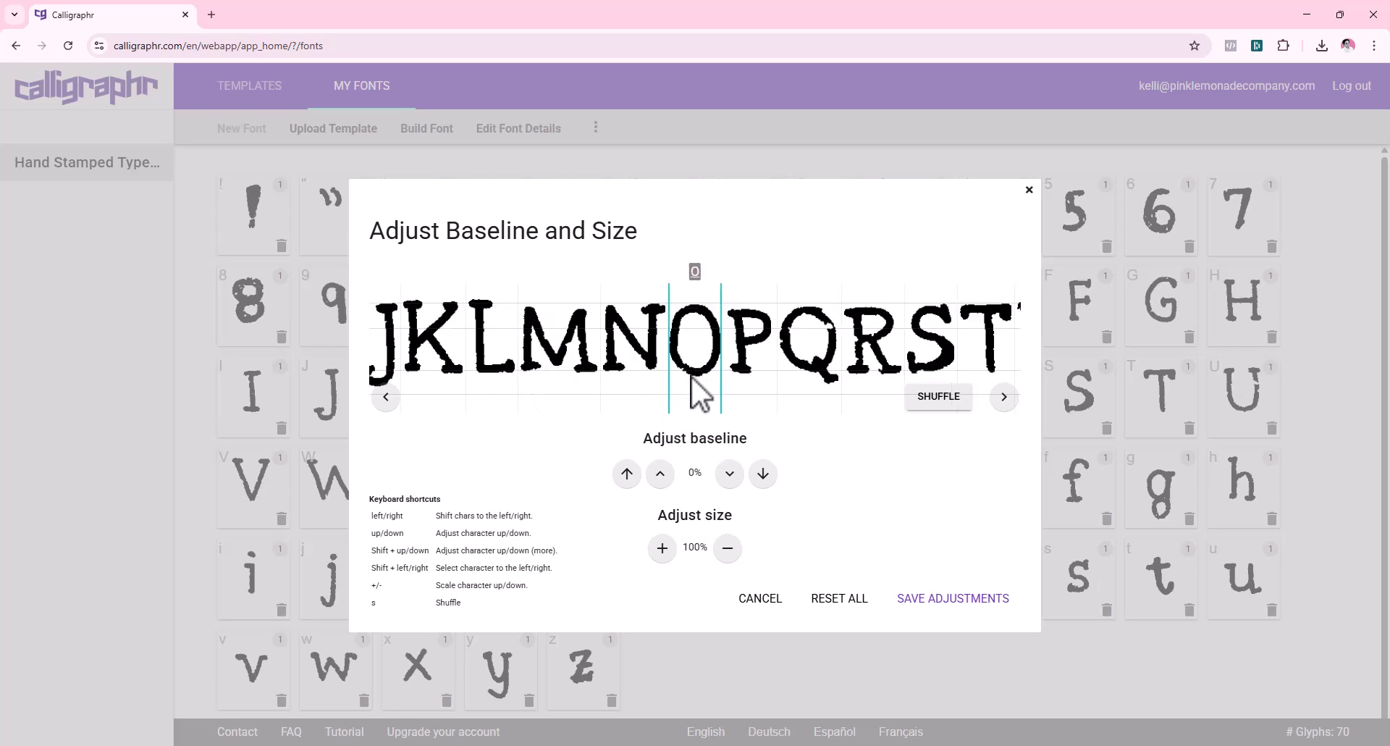
{"action": "left_click", "coordinate": [627, 473]}
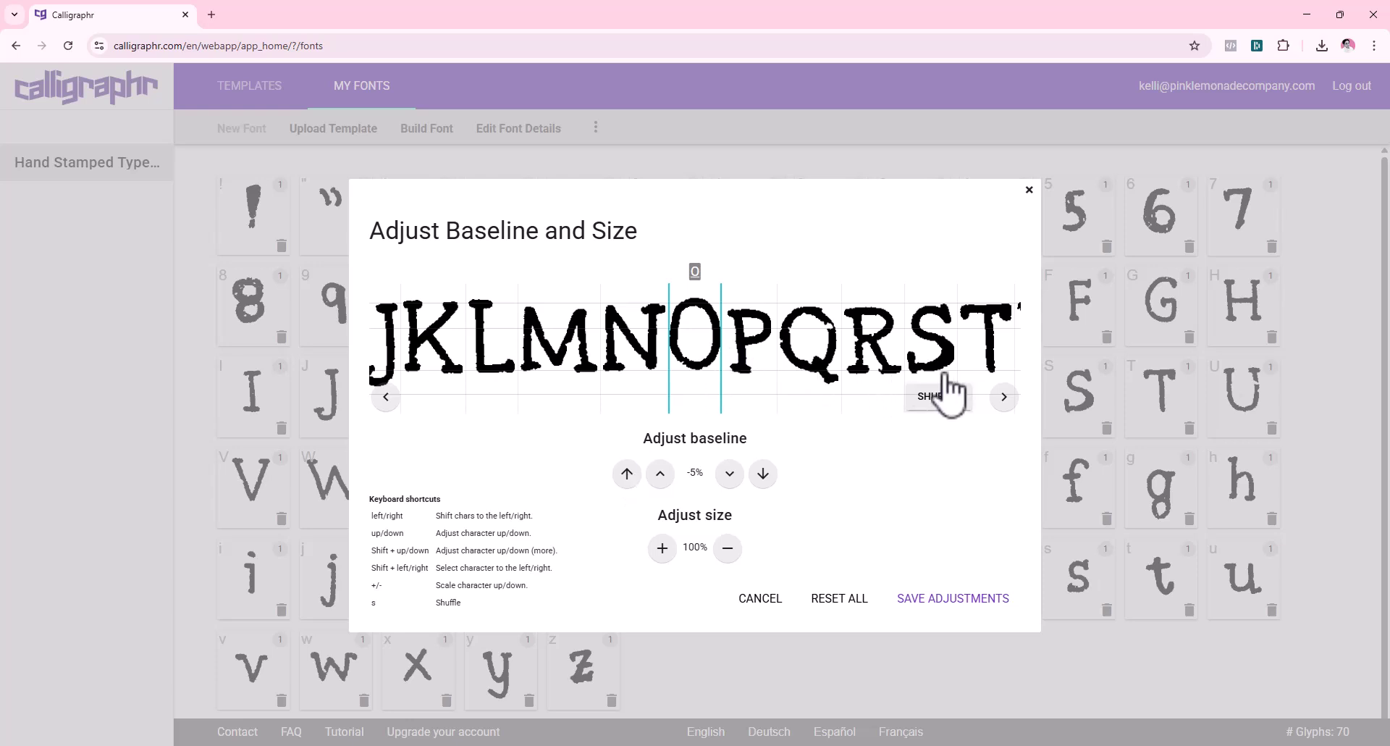
{"action": "left_click", "coordinate": [1011, 407]}
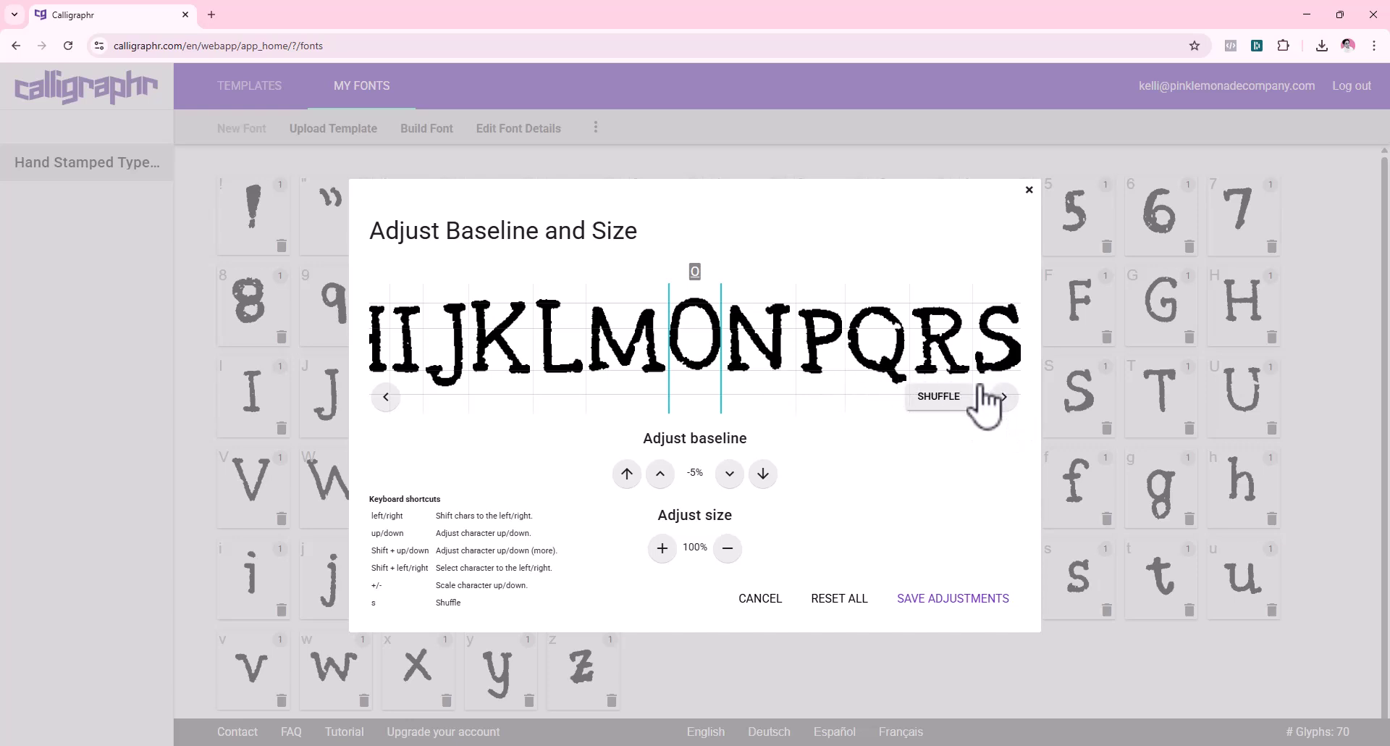
{"action": "left_click", "coordinate": [945, 601]}
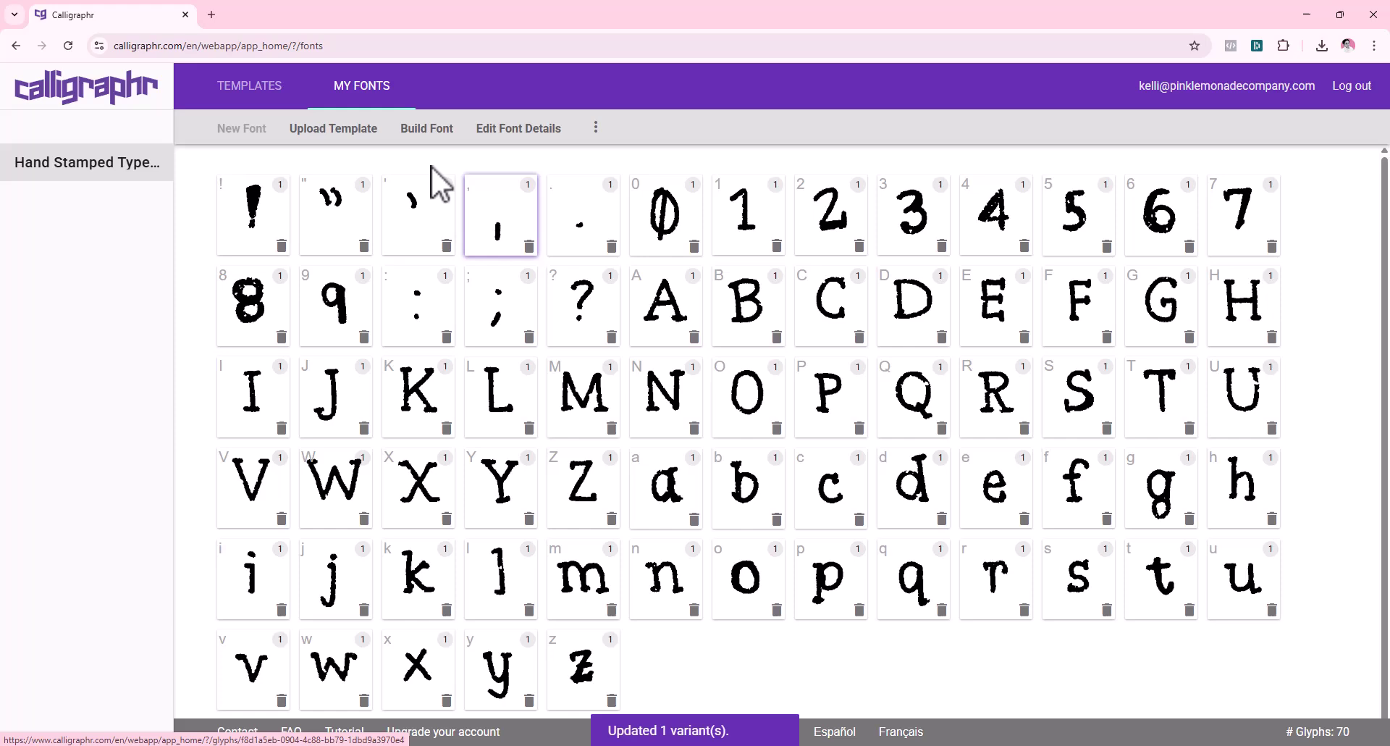
Step: Build the Hand Stamped Type 3 font, enlarge its preview, and download HandStampedType3-Regular.otf
{"action": "left_click", "coordinate": [426, 143]}
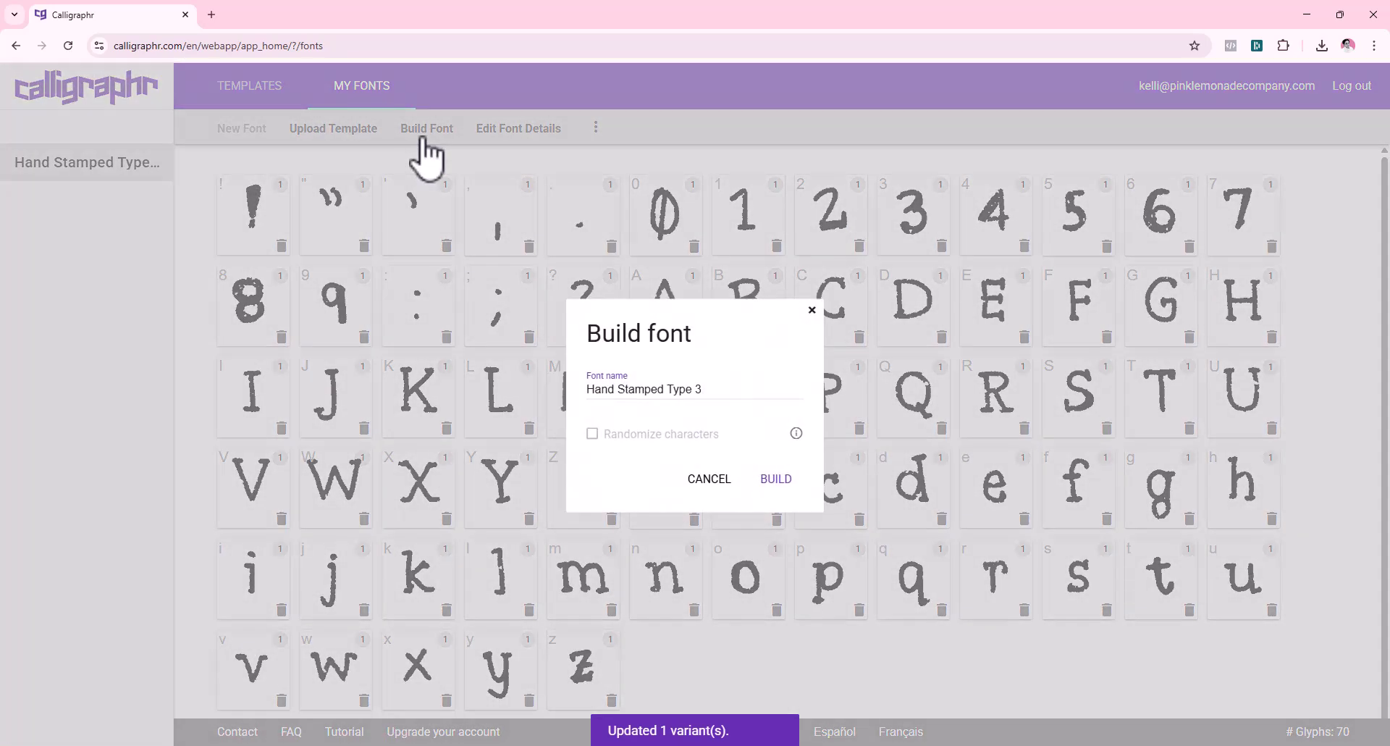
{"action": "left_click", "coordinate": [775, 480]}
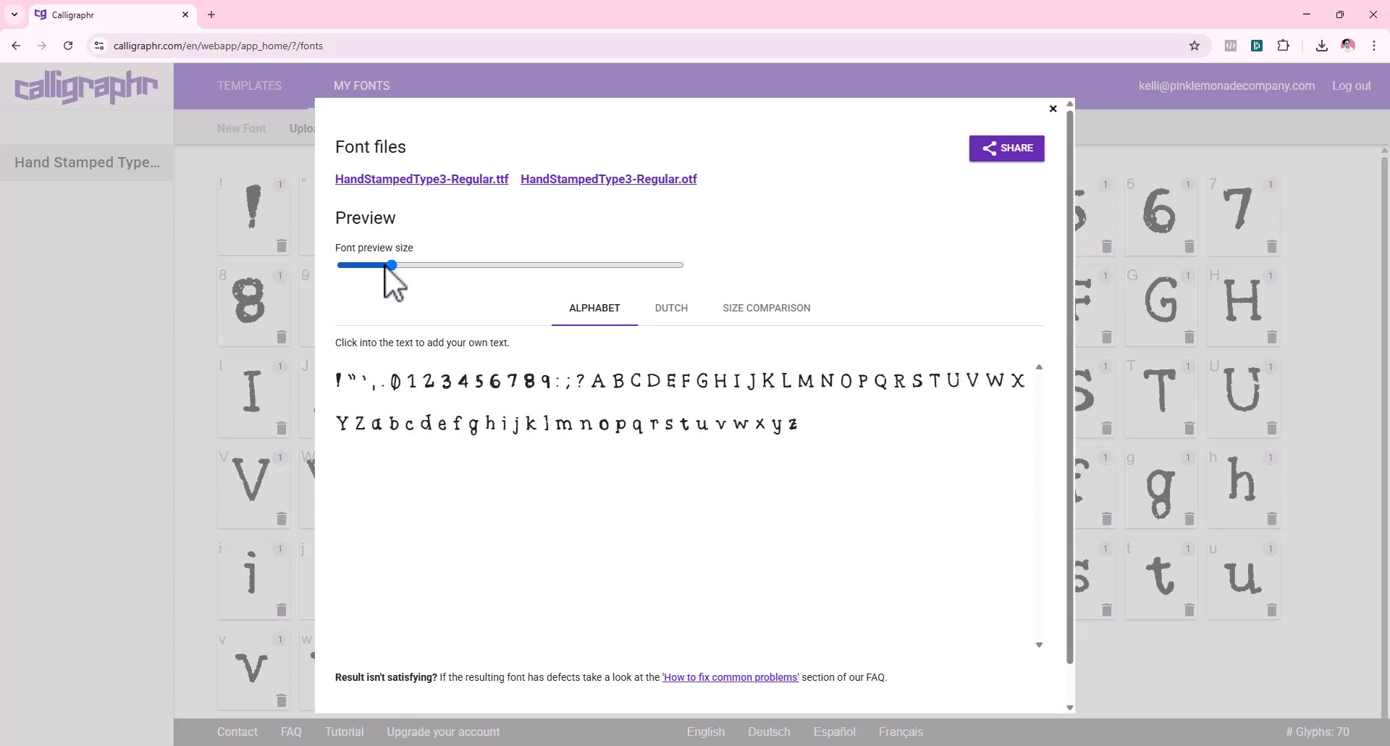
{"action": "left_click_drag", "start_coordinate": [392, 265], "coordinate": [407, 266]}
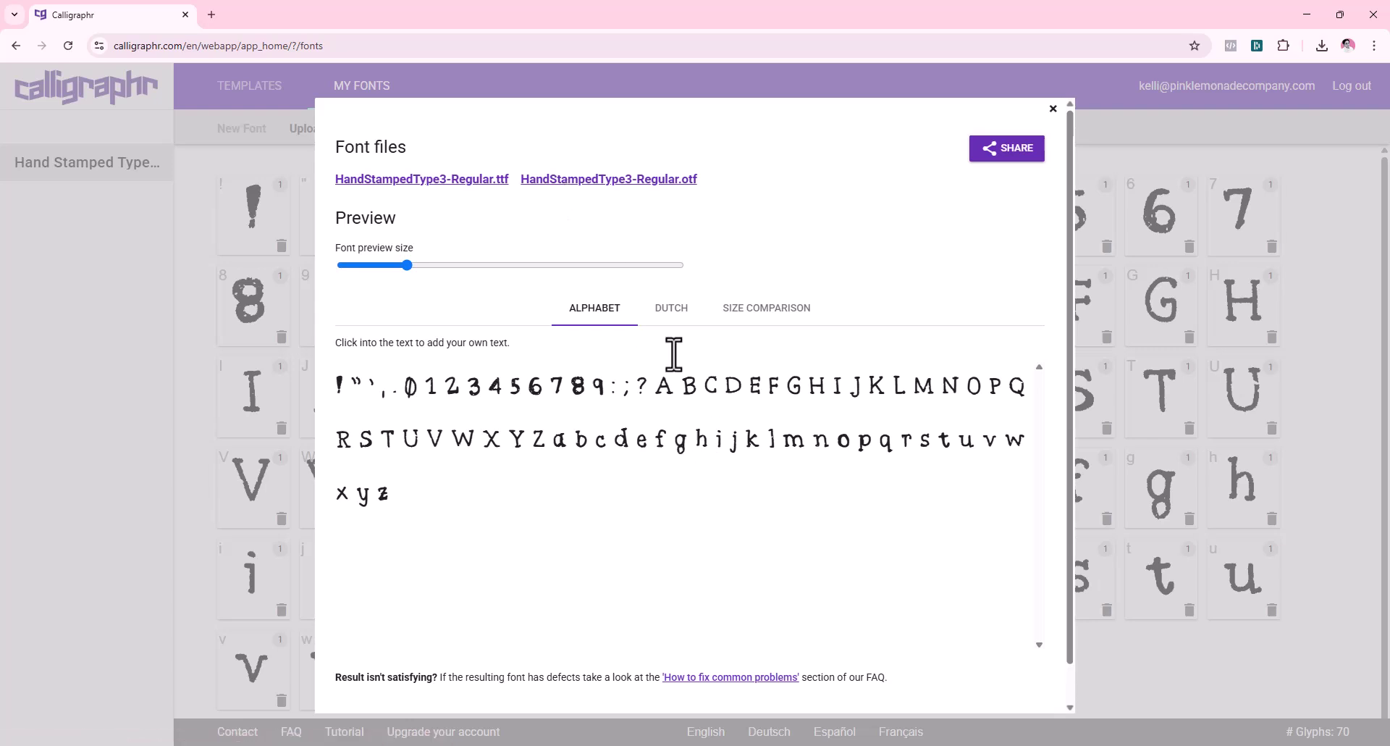
{"action": "left_click", "coordinate": [641, 188]}
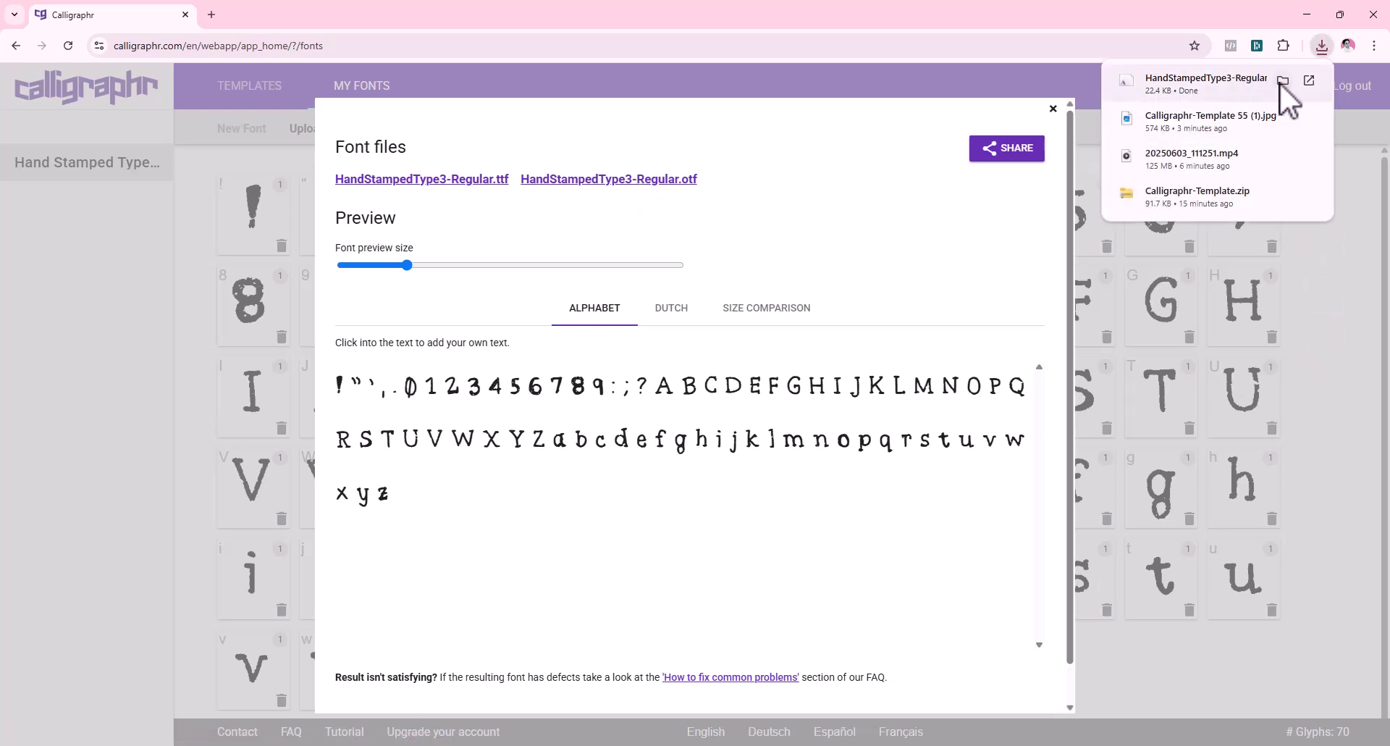
Step: Install the downloaded HandStampedType3-Regular.otf from its folder through Windows Font Viewer
{"action": "left_click", "coordinate": [1284, 80]}
{"action": "double_click", "coordinate": [284, 181]}
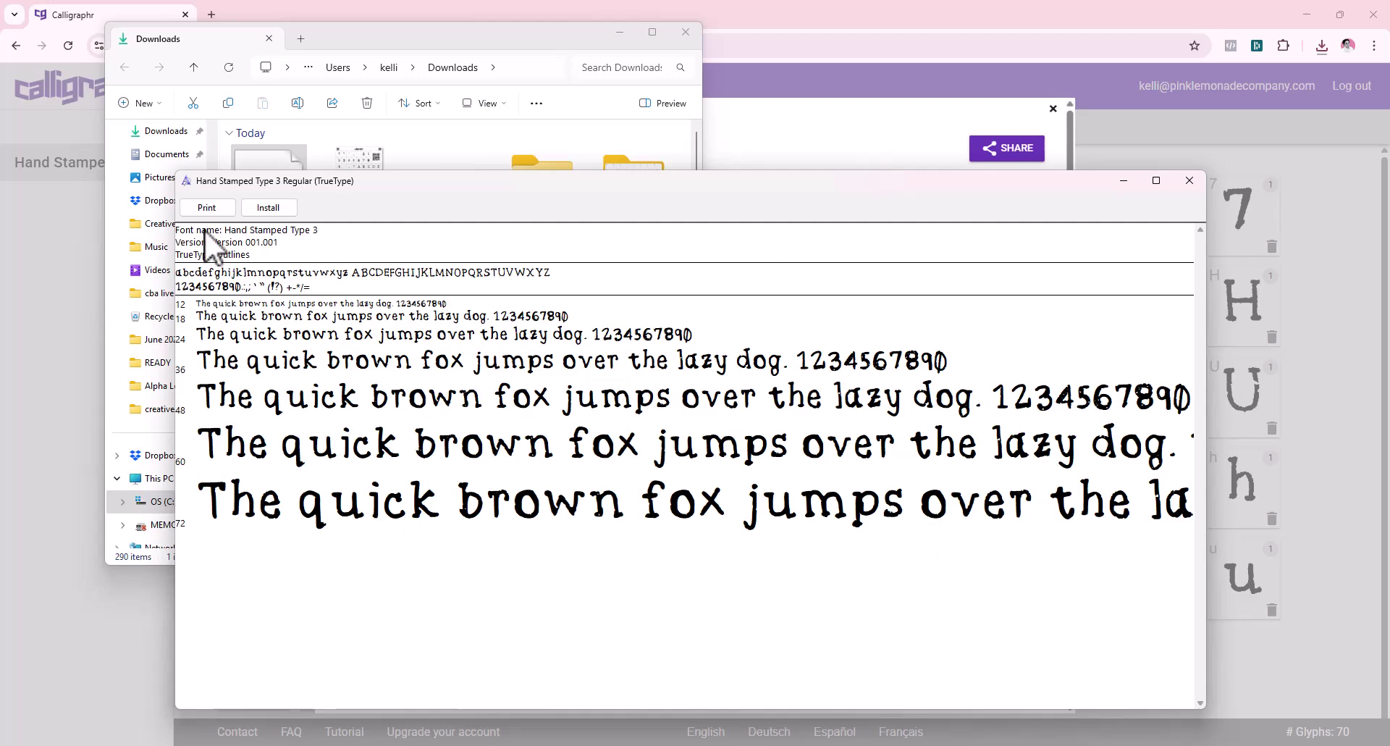
{"action": "left_click", "coordinate": [266, 208]}
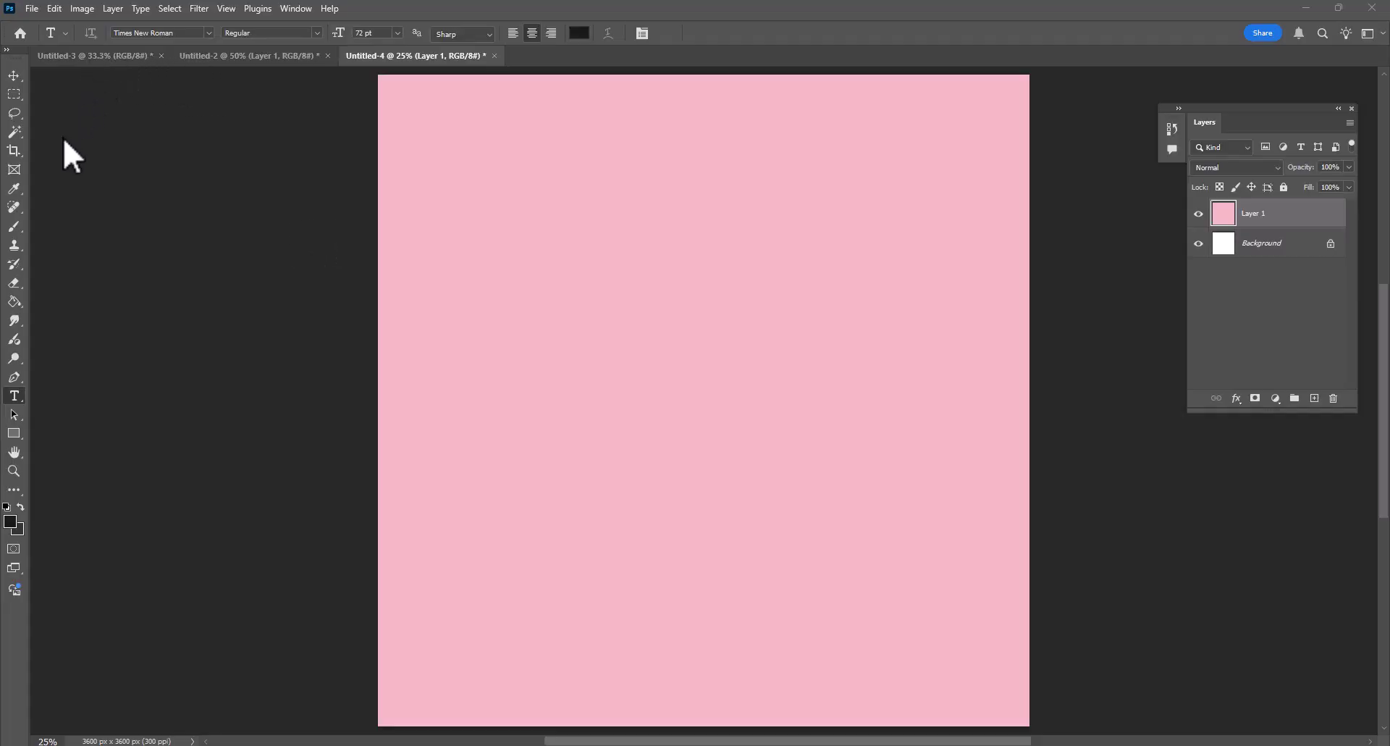
Step: Pick Hand Stamped Type 3 Regular from the Type tool's font family list
{"action": "left_click", "coordinate": [208, 33]}
{"action": "scroll", "coordinate": [536, 127], "scroll_direction": "down", "scroll_amount": 3}
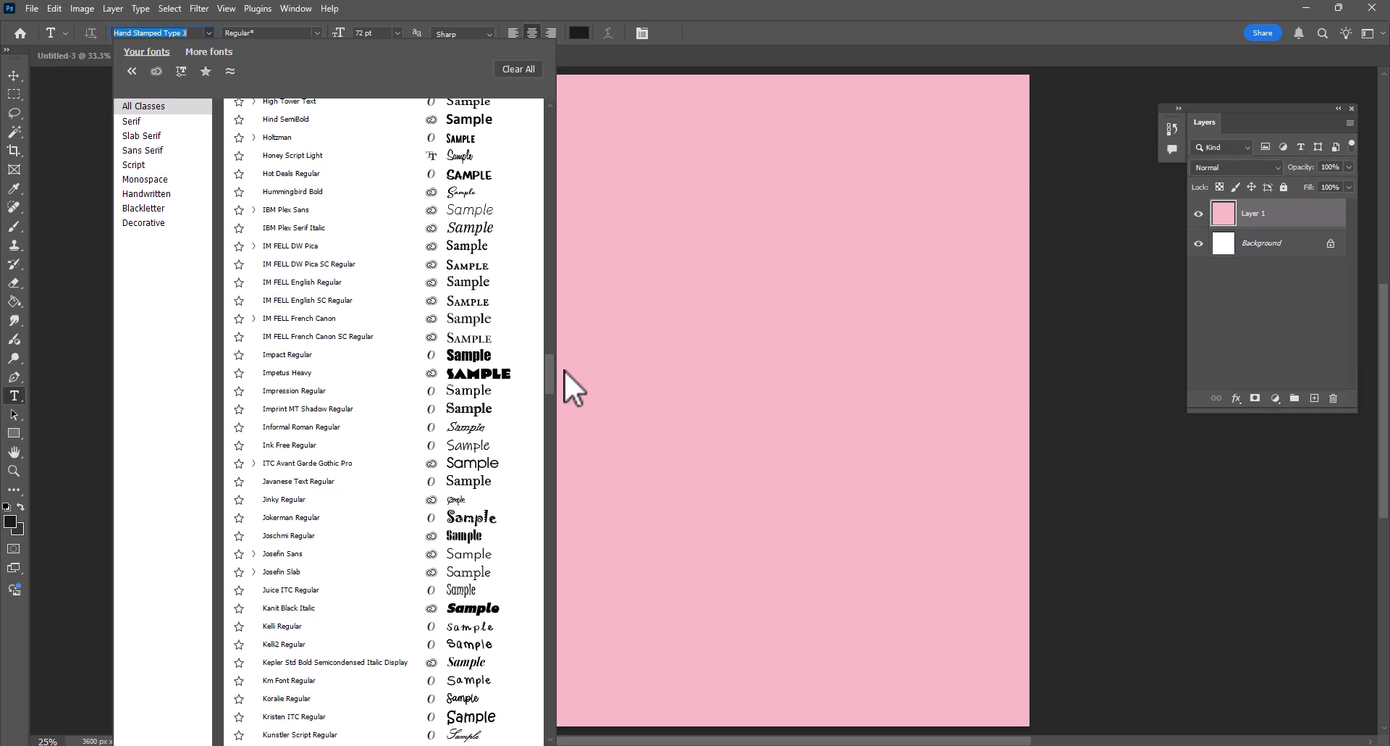
{"action": "scroll", "coordinate": [564, 371], "scroll_direction": "up", "scroll_amount": 3}
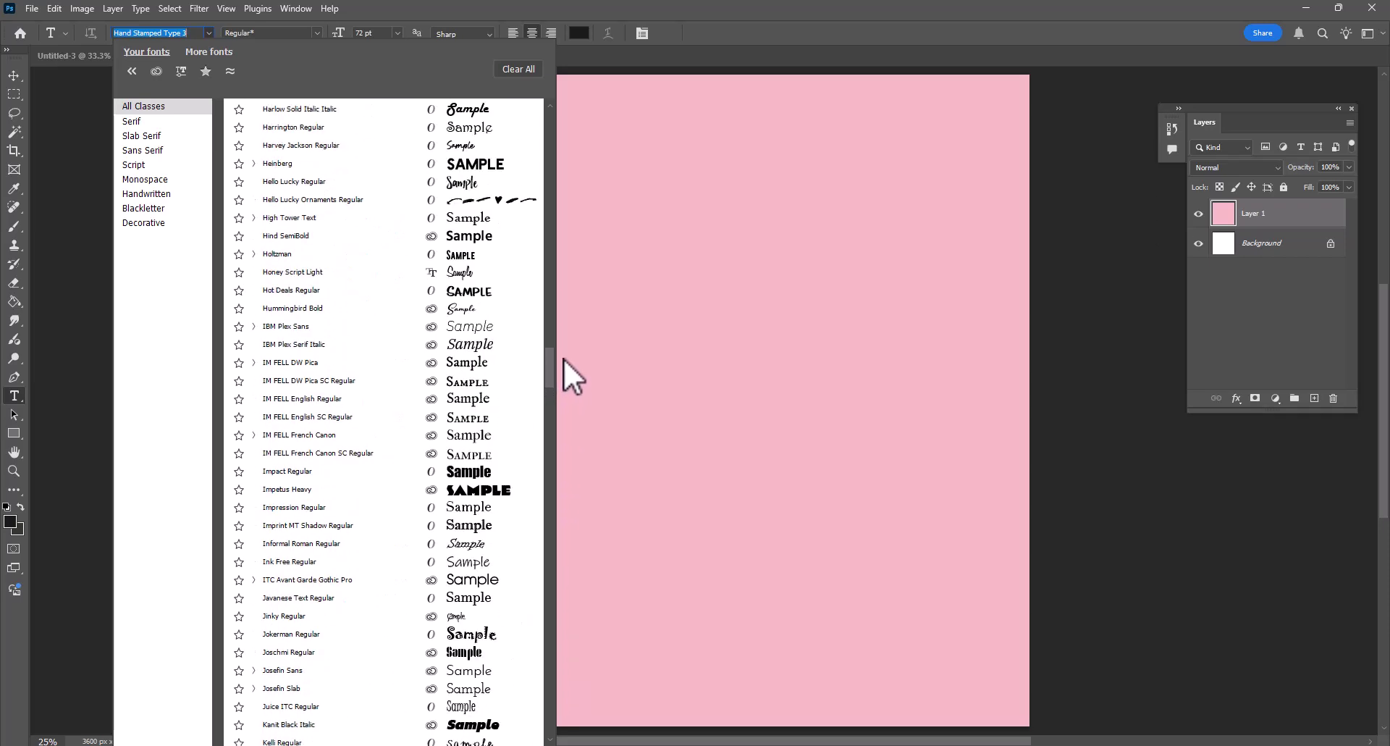
{"action": "scroll", "coordinate": [564, 359], "scroll_direction": "up", "scroll_amount": 4}
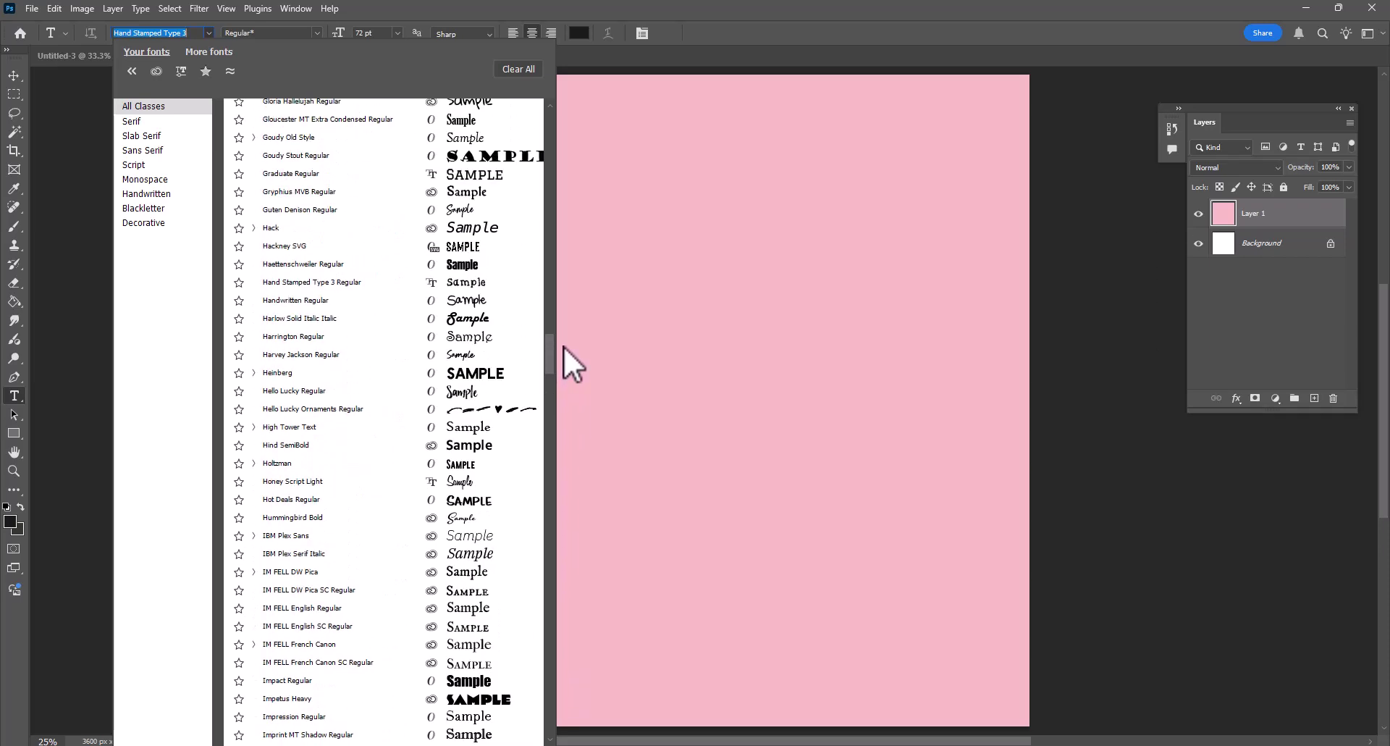
{"action": "left_click", "coordinate": [474, 281]}
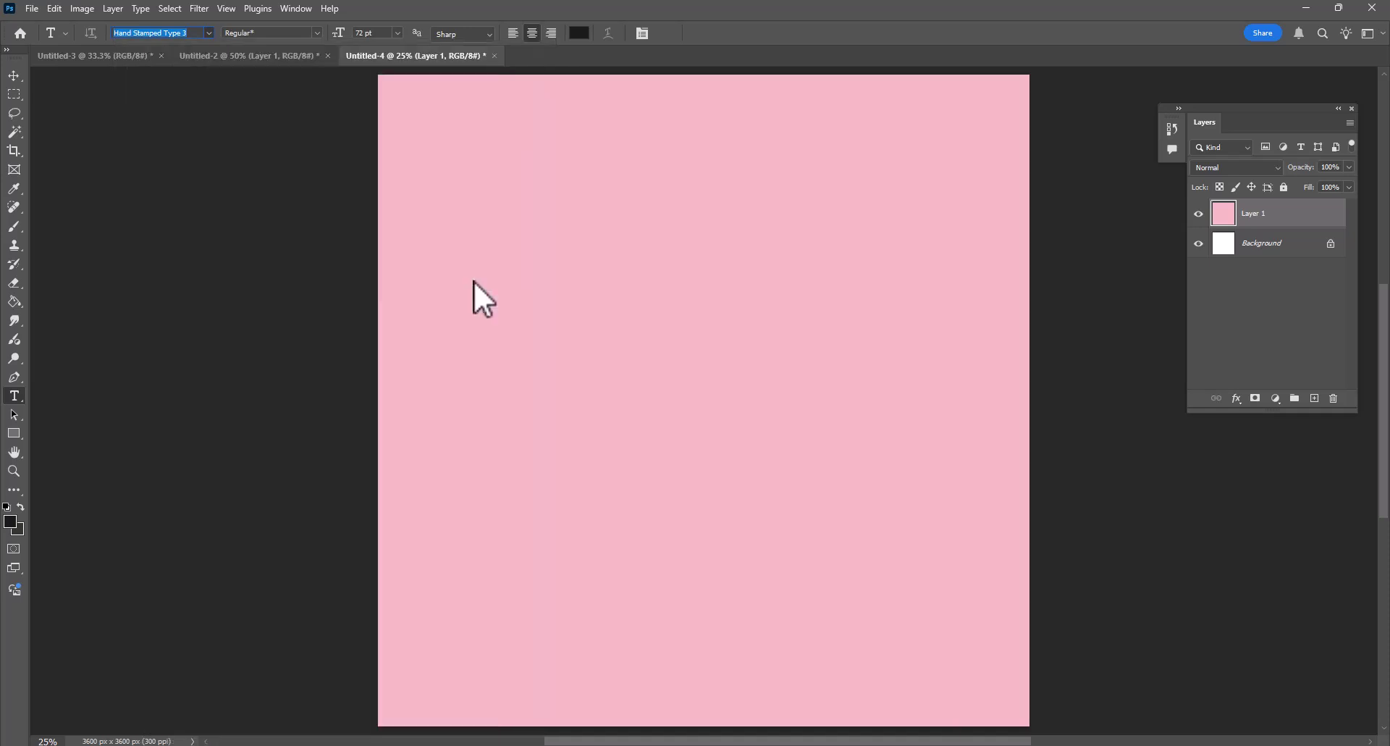
Step: Type 'Pink Lemonade Company', hide the 'Creating Font is Fun' layer, and nudge the text down-right
{"action": "left_click", "coordinate": [667, 274]}
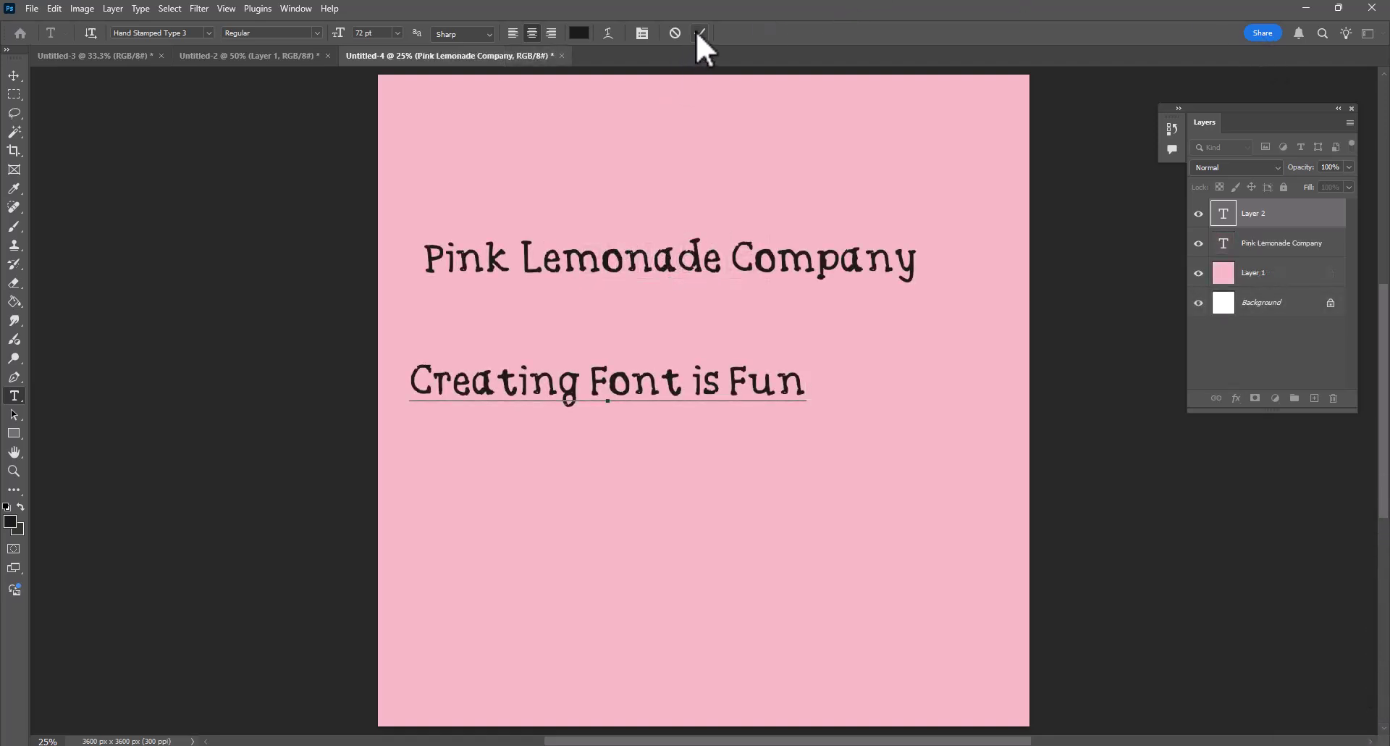
{"action": "left_click", "coordinate": [699, 34]}
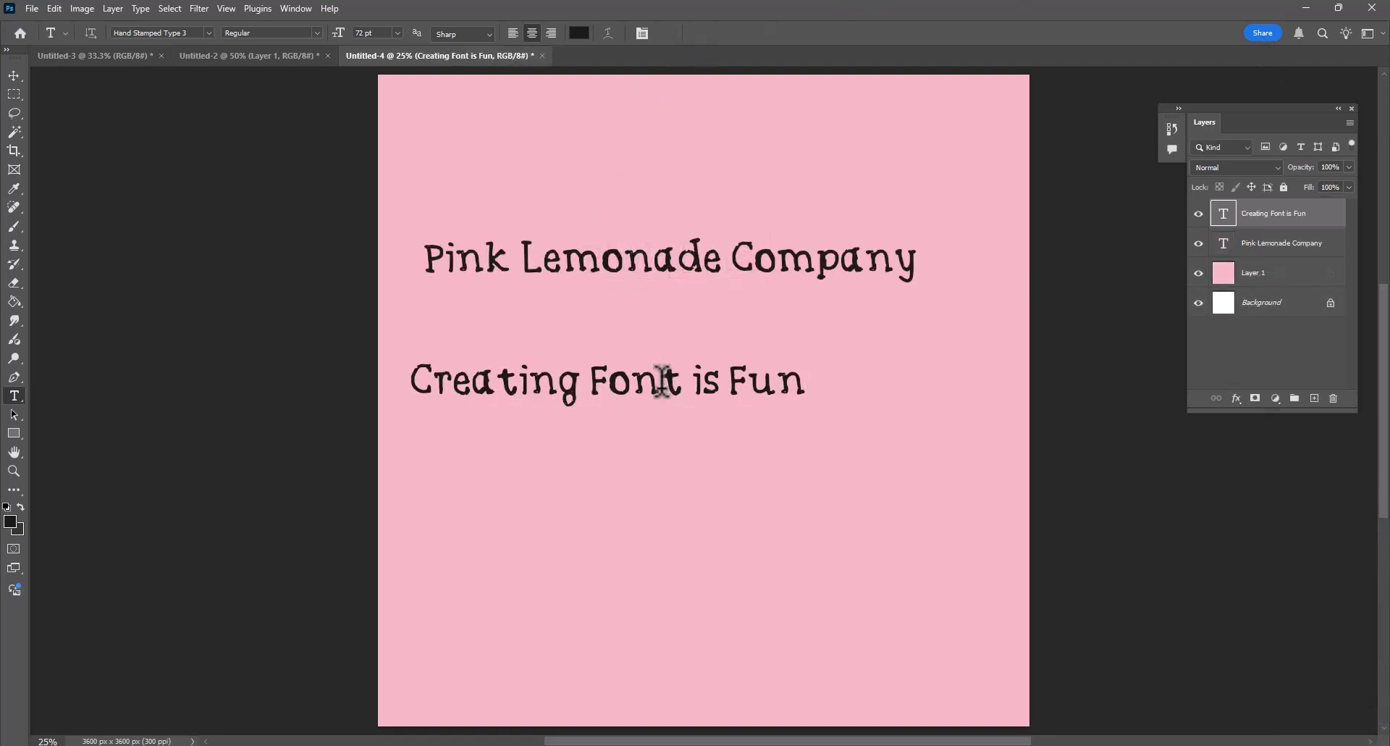
{"action": "left_click", "coordinate": [1198, 213]}
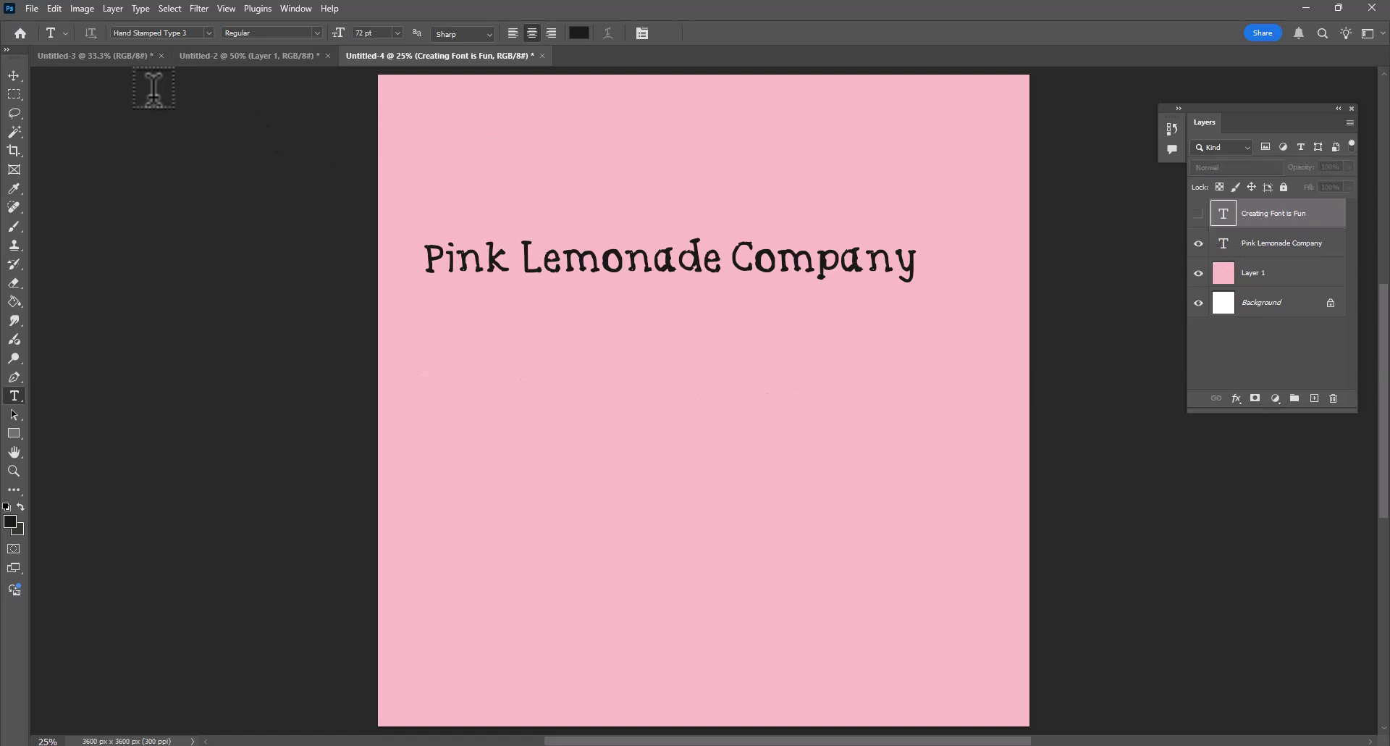
{"action": "left_click", "coordinate": [13, 75]}
{"action": "left_click_drag", "start_coordinate": [707, 285], "coordinate": [723, 299]}
{"action": "left_click", "coordinate": [687, 346]}
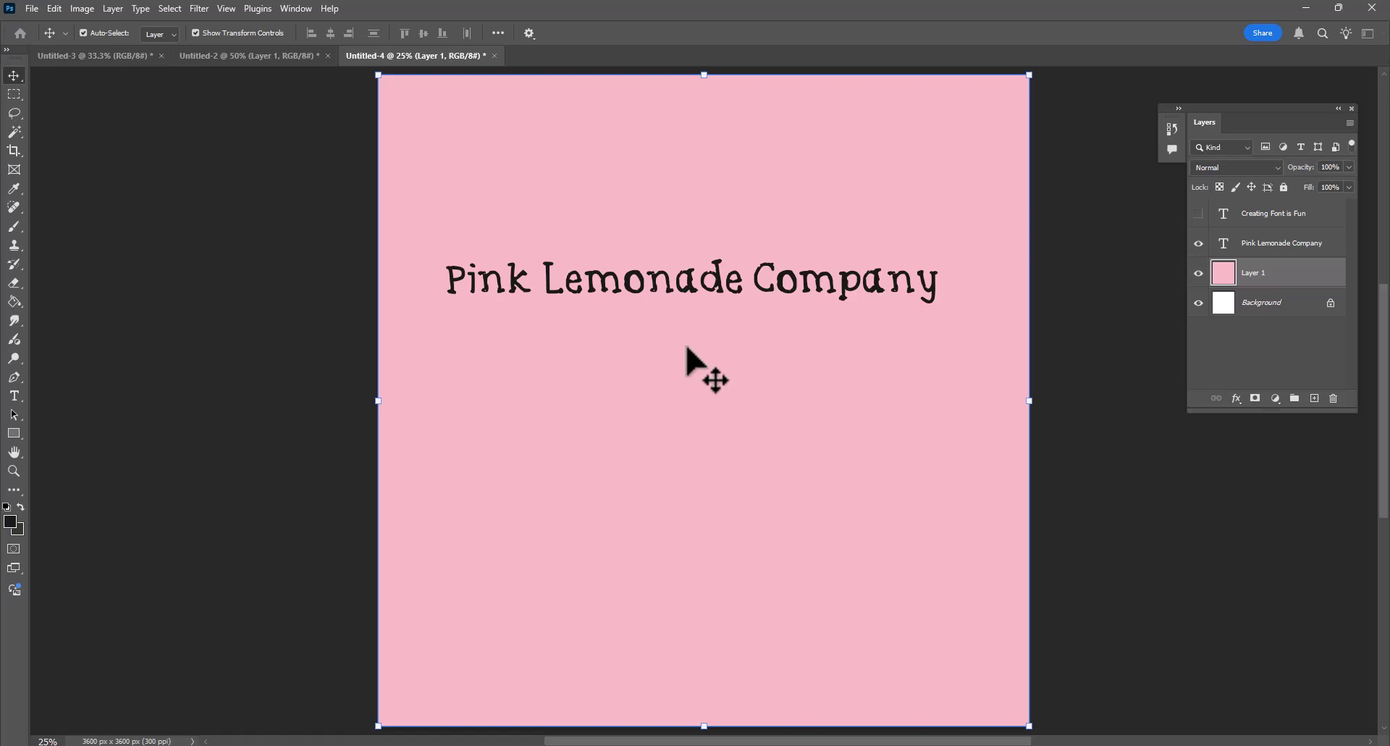